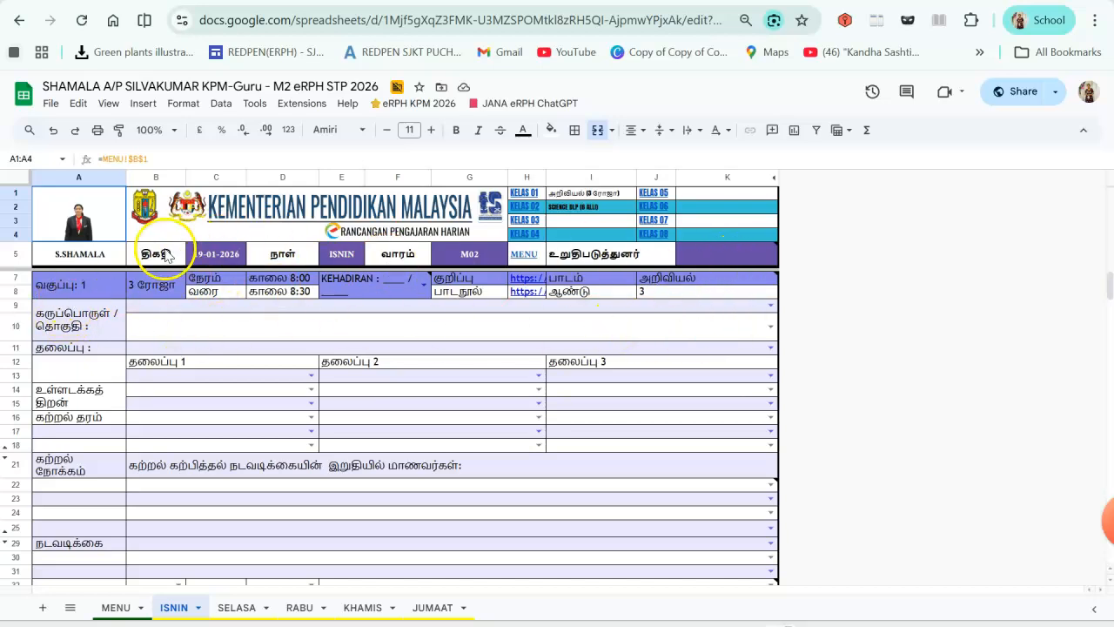
Step: Set both the theme in row 9 and the unit in row 10 to "அறிவியல் கண்டறி முறை / அறிவியல் திறன்"
click(770, 307)
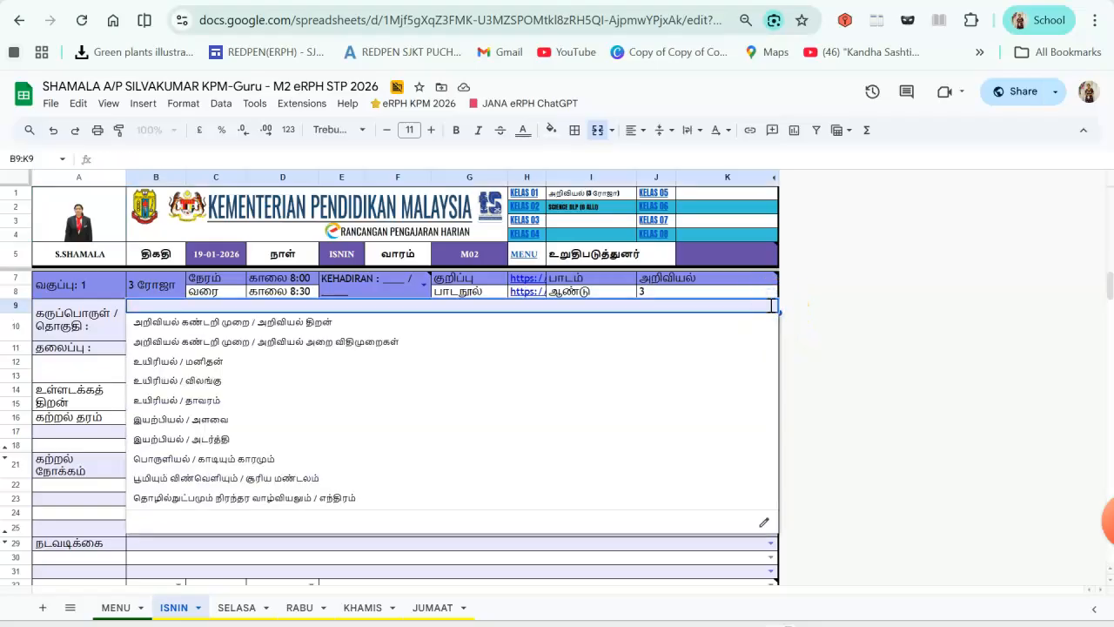
click(583, 321)
click(770, 325)
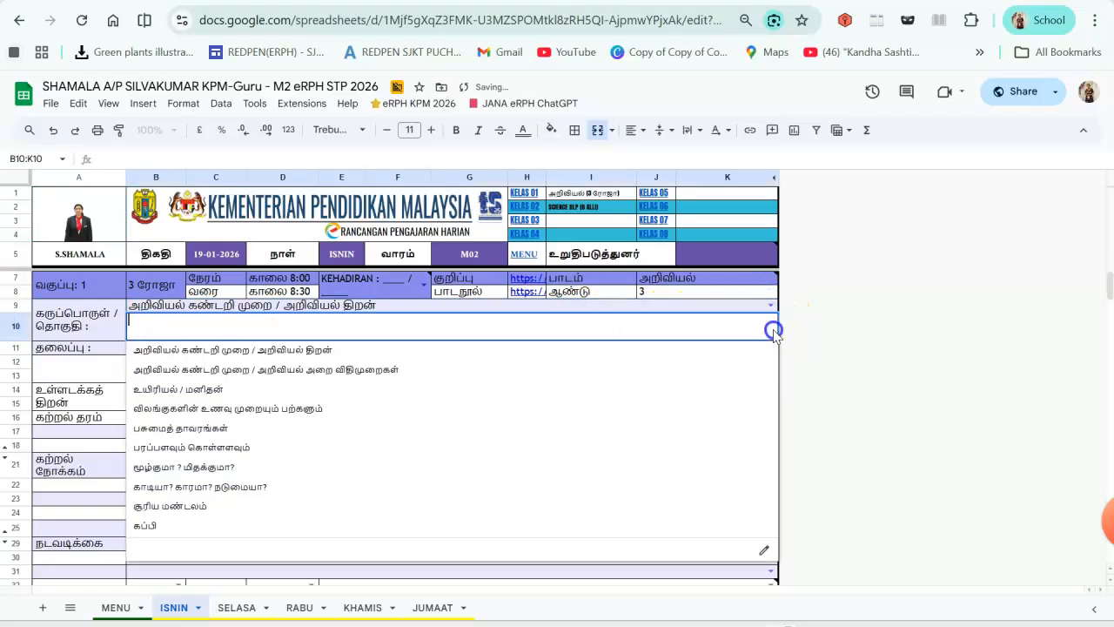
click(384, 349)
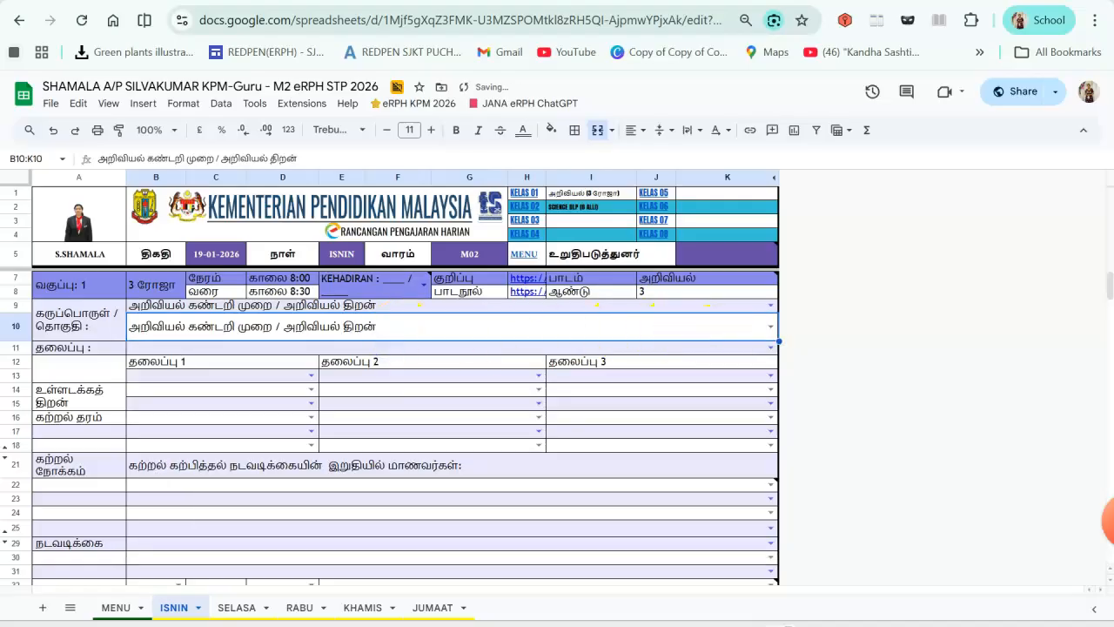
Step: Choose "1. உற்றறிதல்..." as the lesson title in row 11 and under தலைப்பு 1 in row 13
click(770, 347)
click(211, 369)
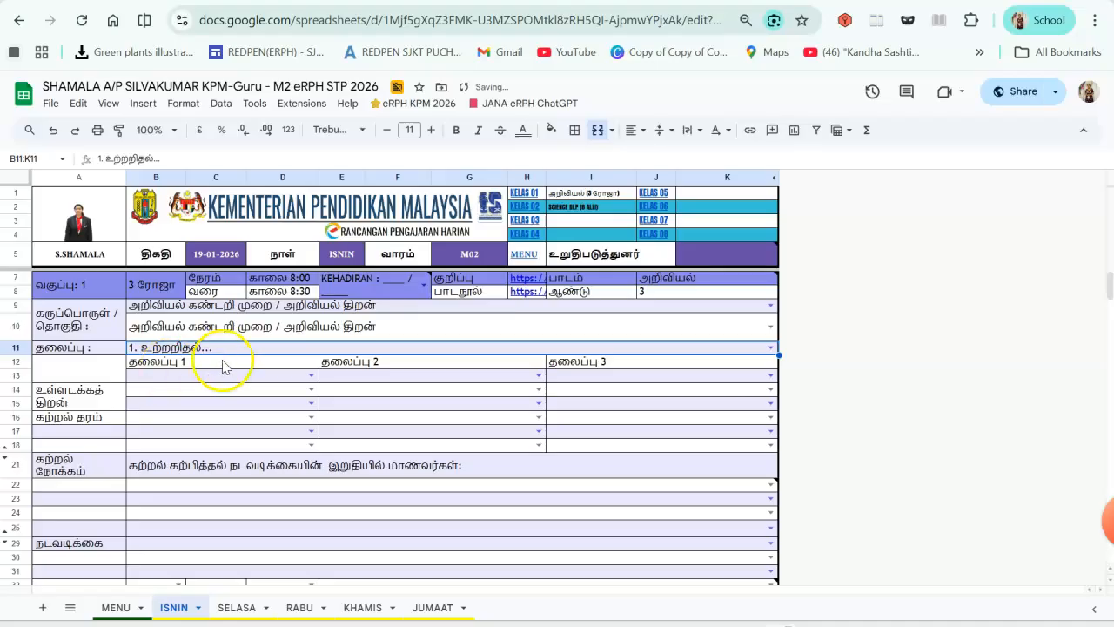
double_click(311, 377)
click(228, 392)
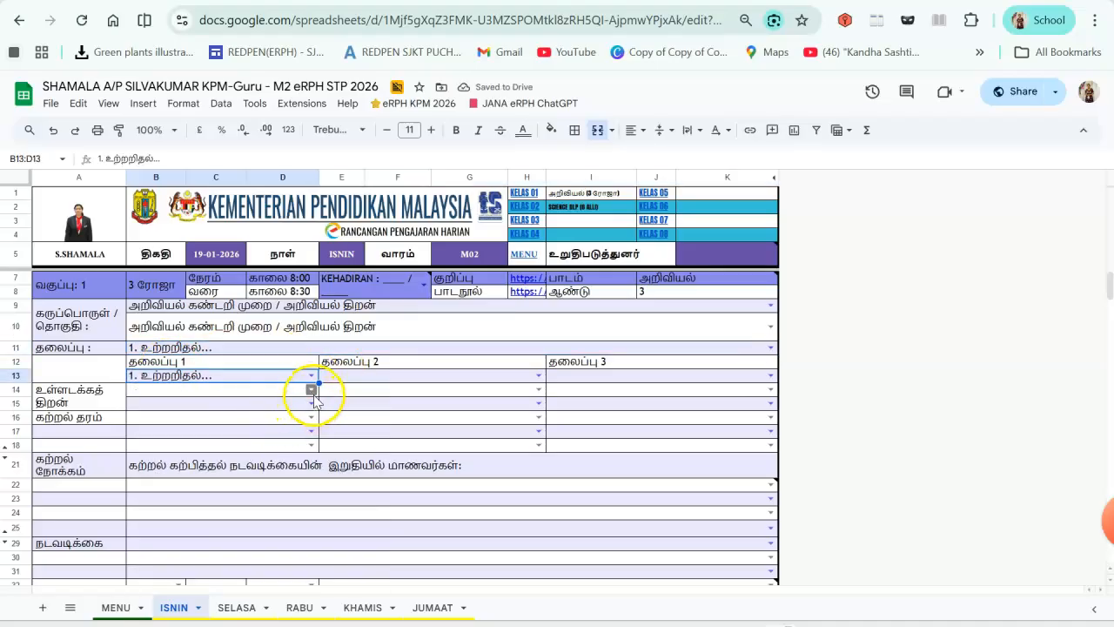
Step: Under தலைப்பு 1, set the content standard to "1.1 அறிவியல் செயற்பாங்குத் திறன்" and the learning standard to "1.1.1 உற்றறிவர்"
click(312, 390)
click(271, 414)
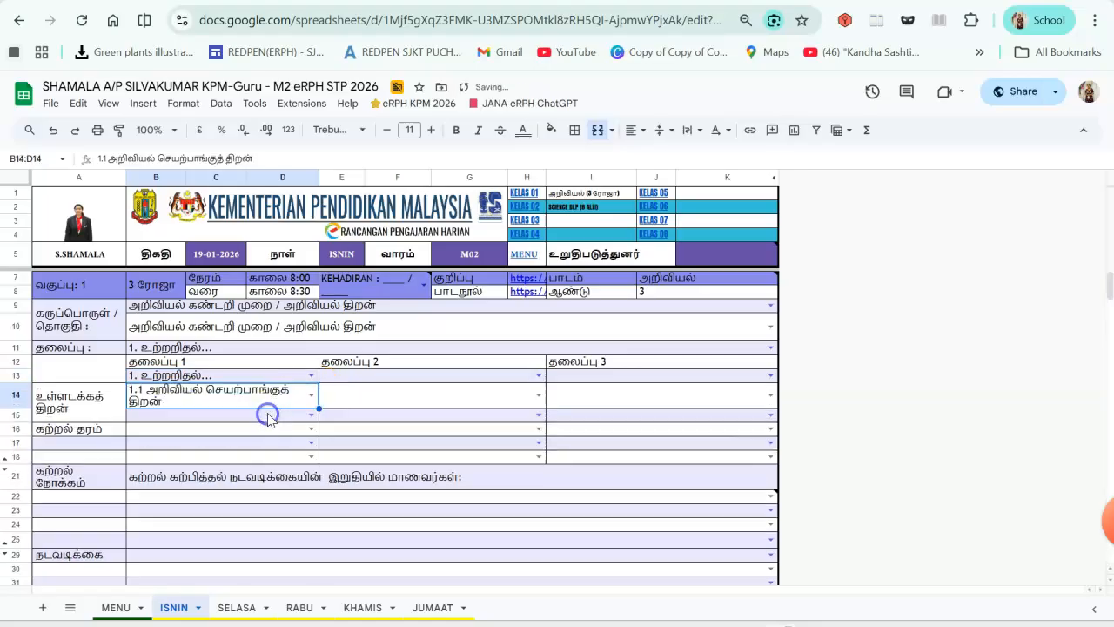
click(309, 429)
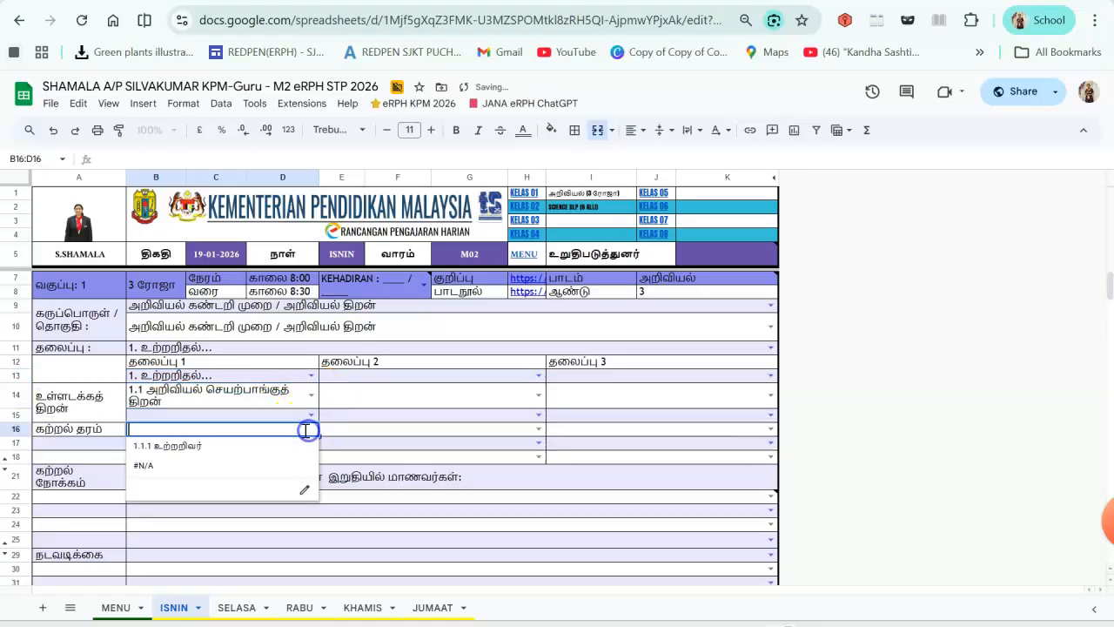
click(246, 449)
Step: Enter "1. மாணவர்கள்" in Tamil script as the first learning objective in row 22
scroll(288, 497, down, 1)
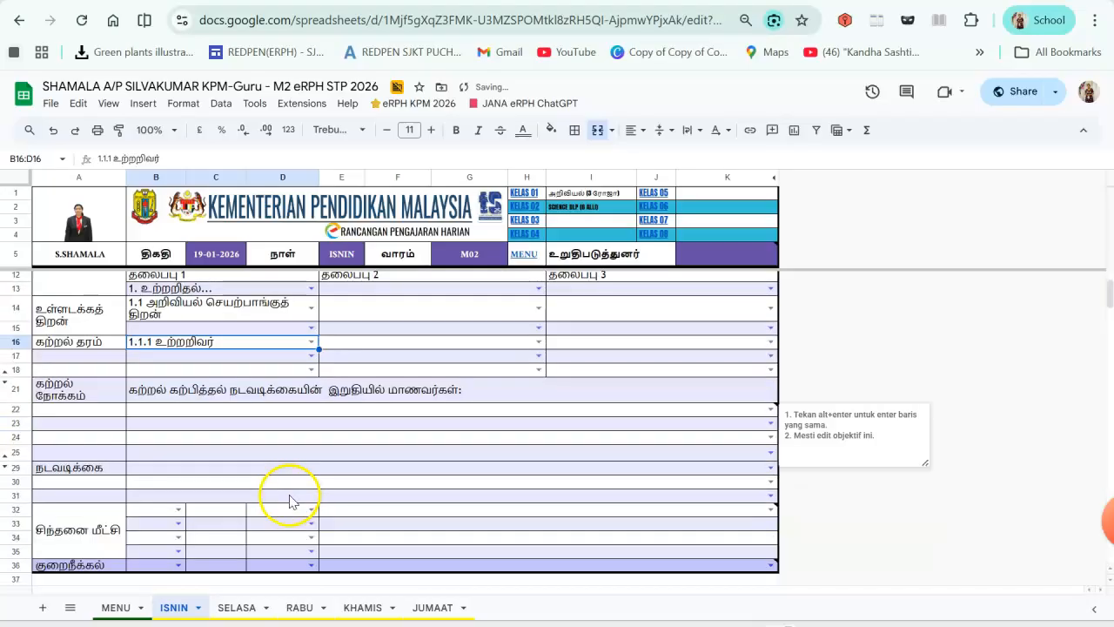
click(249, 415)
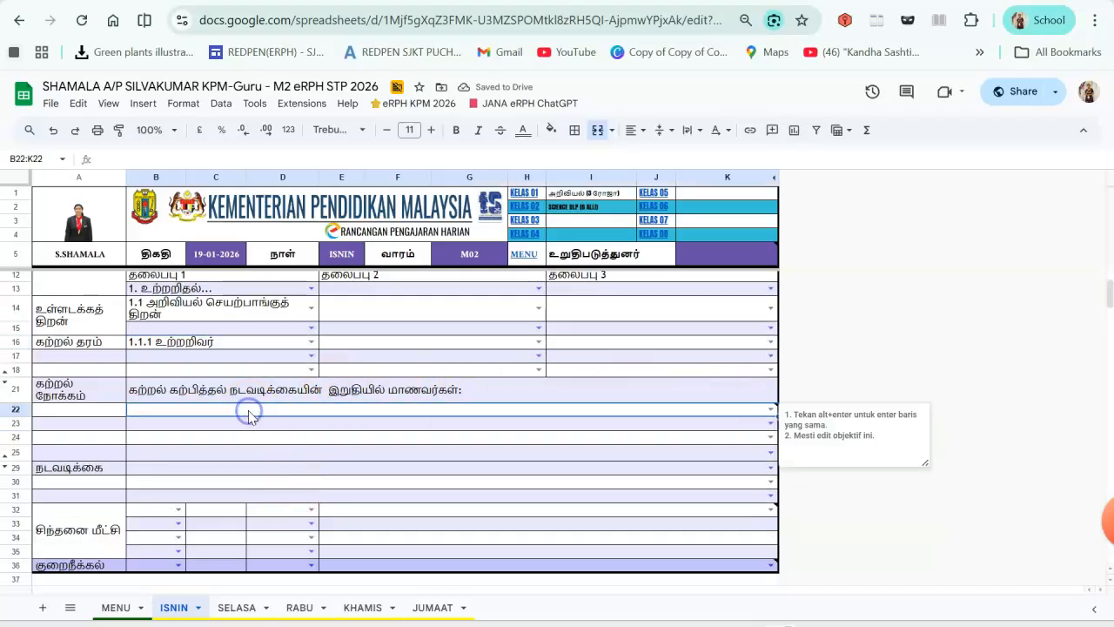
double_click(249, 411)
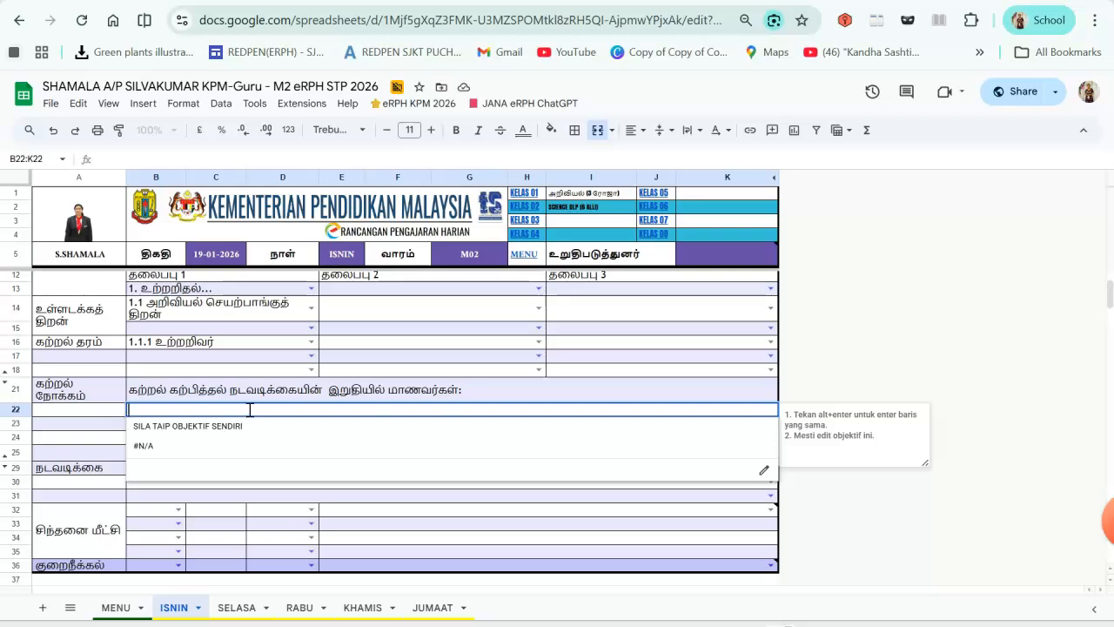
text(1. MA)
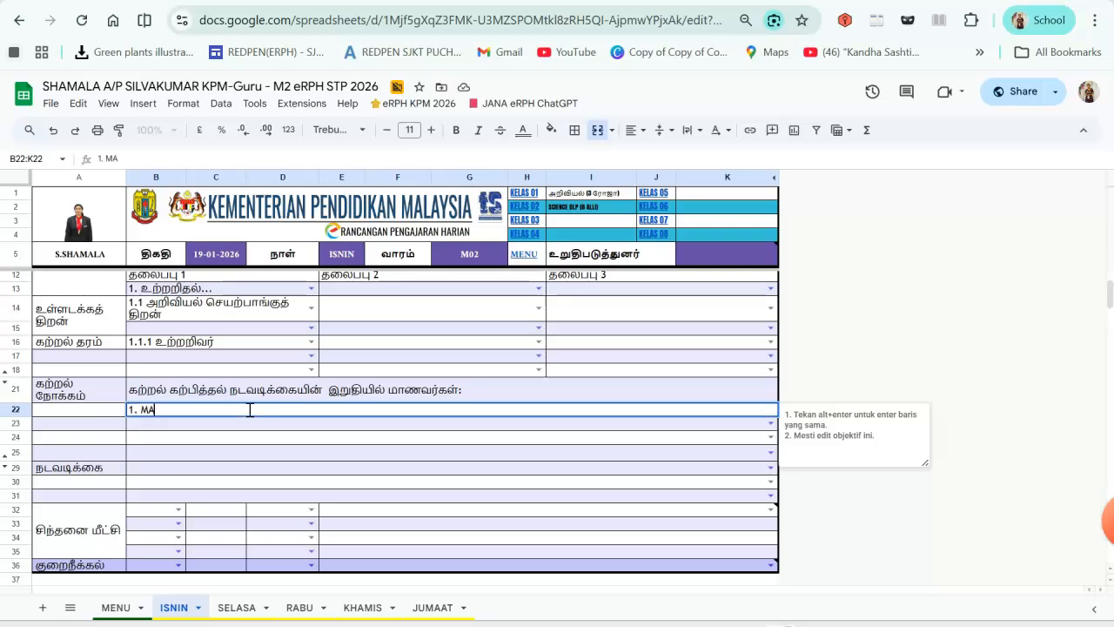
key(super+space)
text(கது)
key(BackSpace)
key(BackSpace)
key(BackSpace)
key(Caps_Lock)
text(மா)
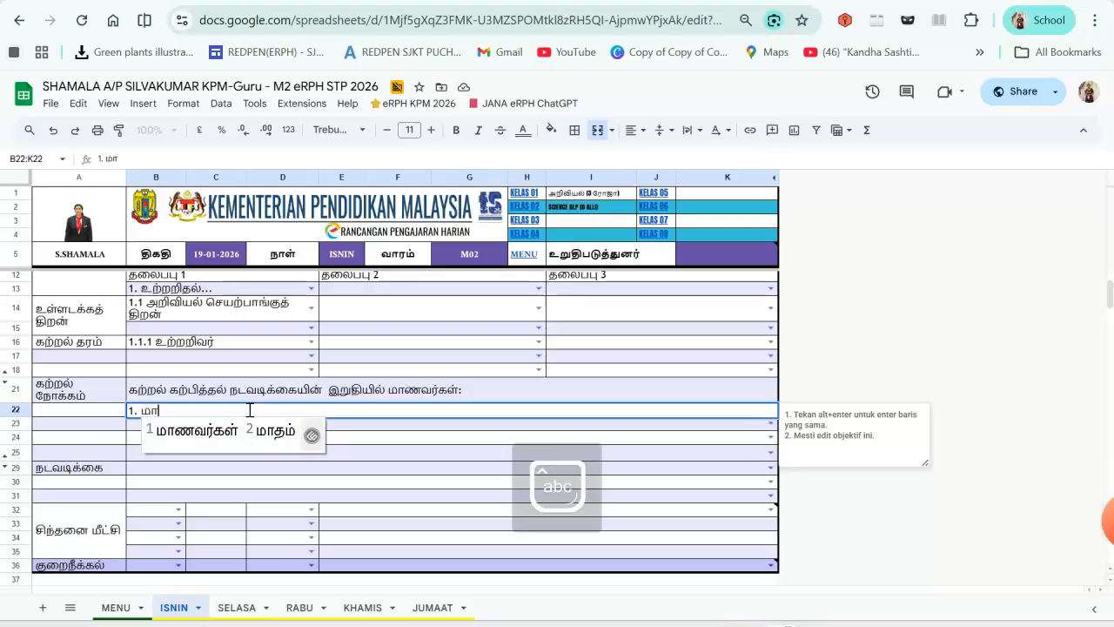
text(ணவ்ர்கள்)
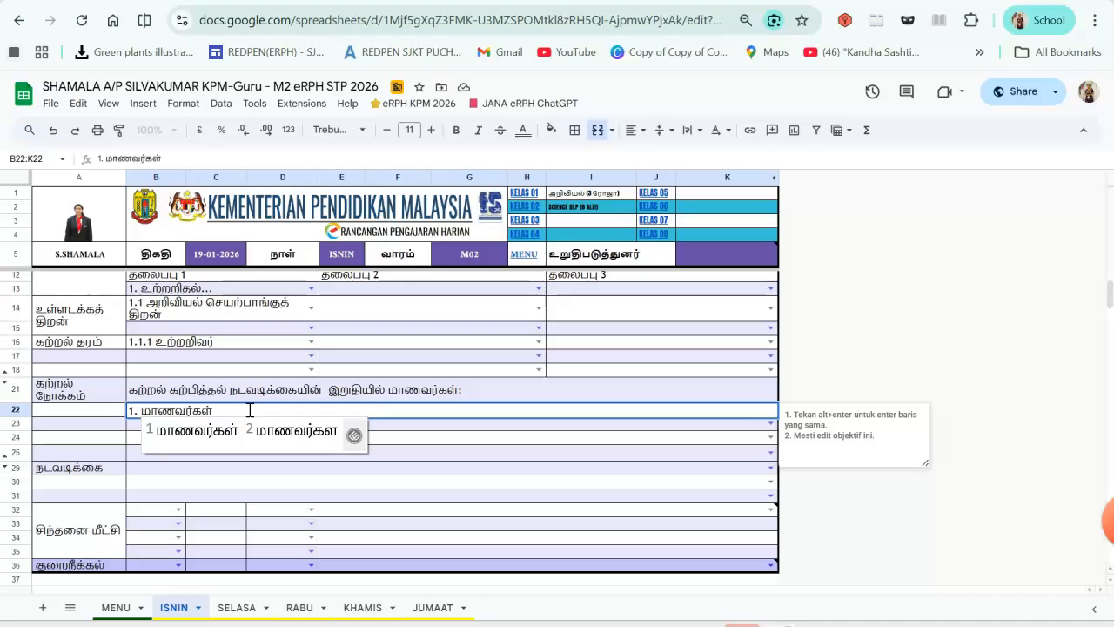
click(258, 405)
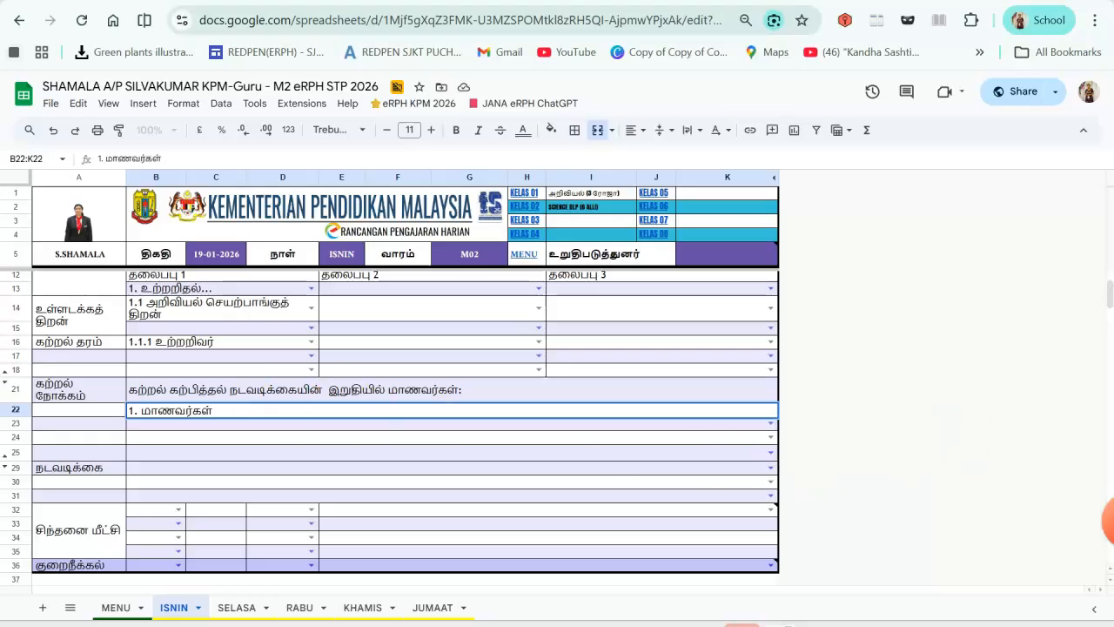
Step: Add "2. மாணவர்கள்" and "3. மாணவர்கள்" on new lines within the same objective cell in row 22
click(762, 405)
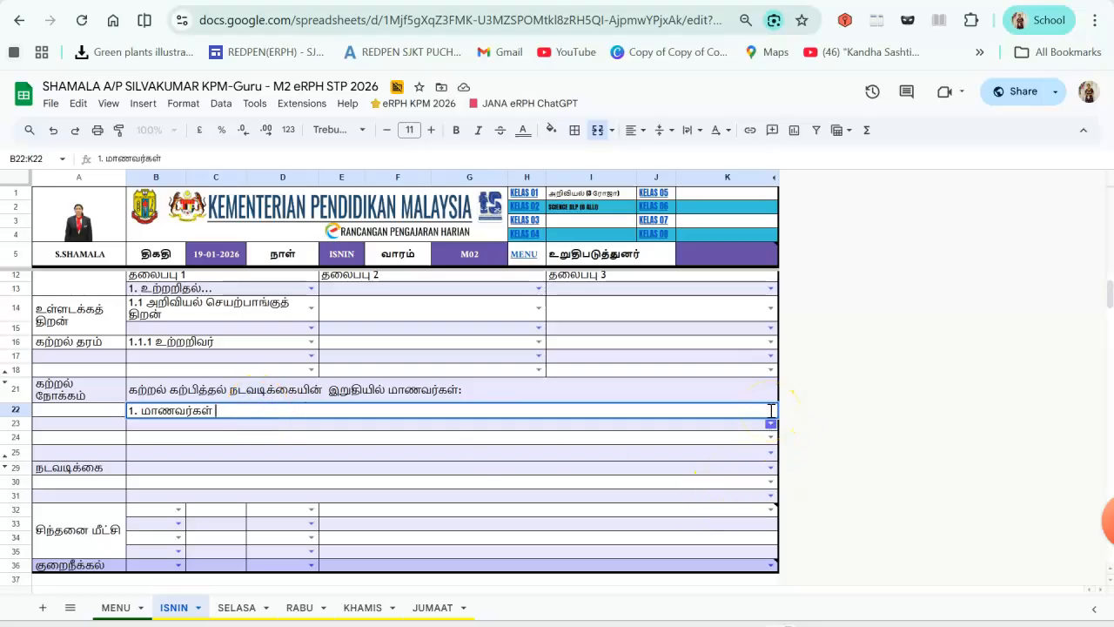
key(alt+Return)
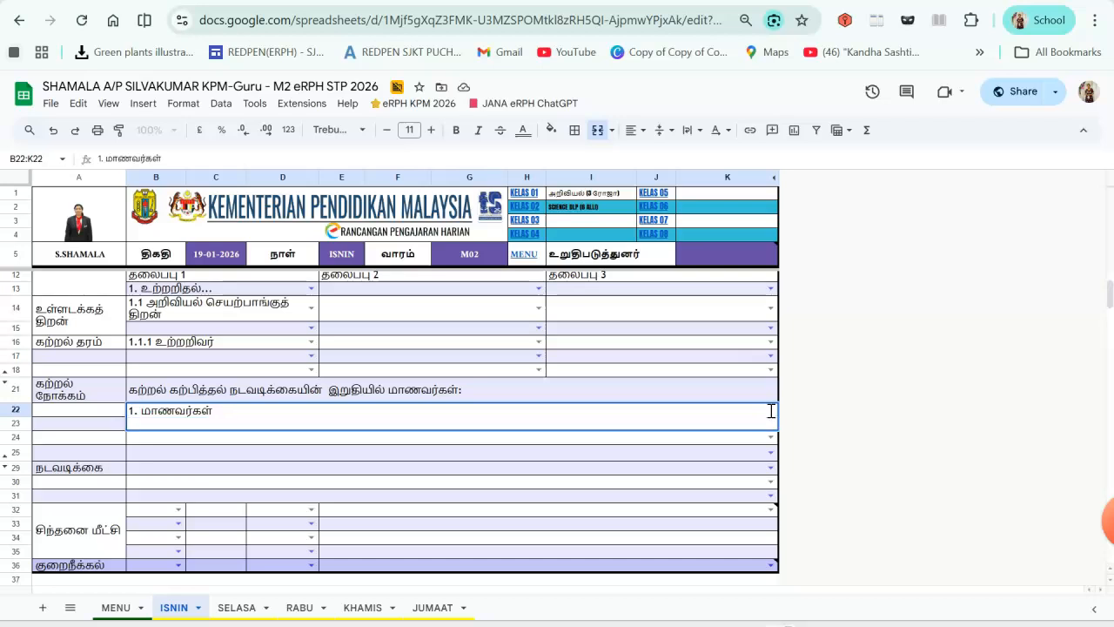
text(2. மா)
key(space)
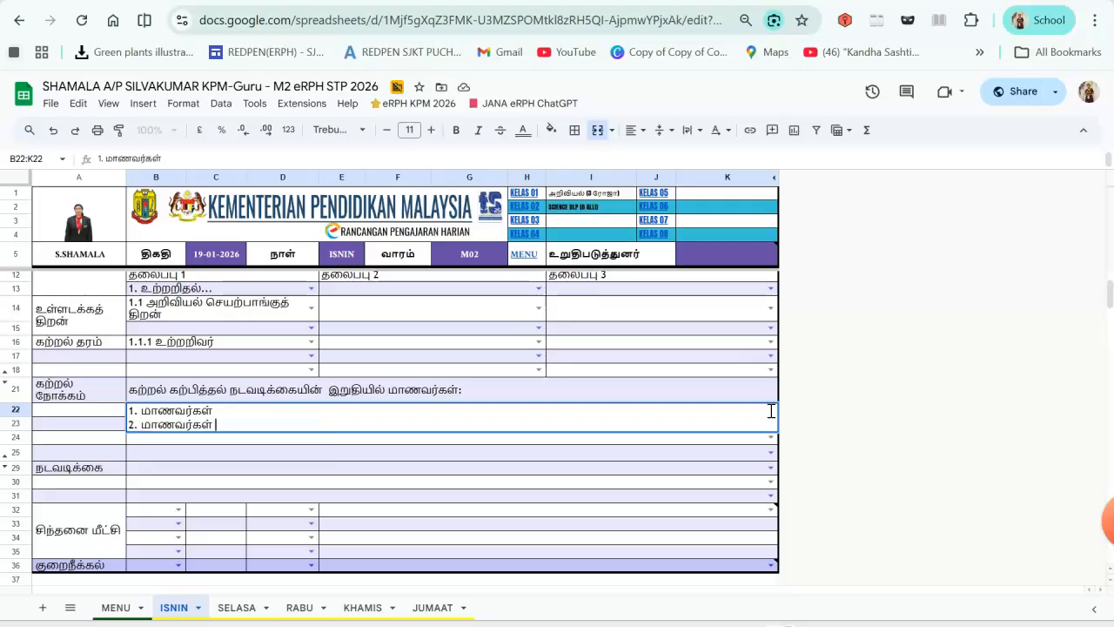
key(alt+Return)
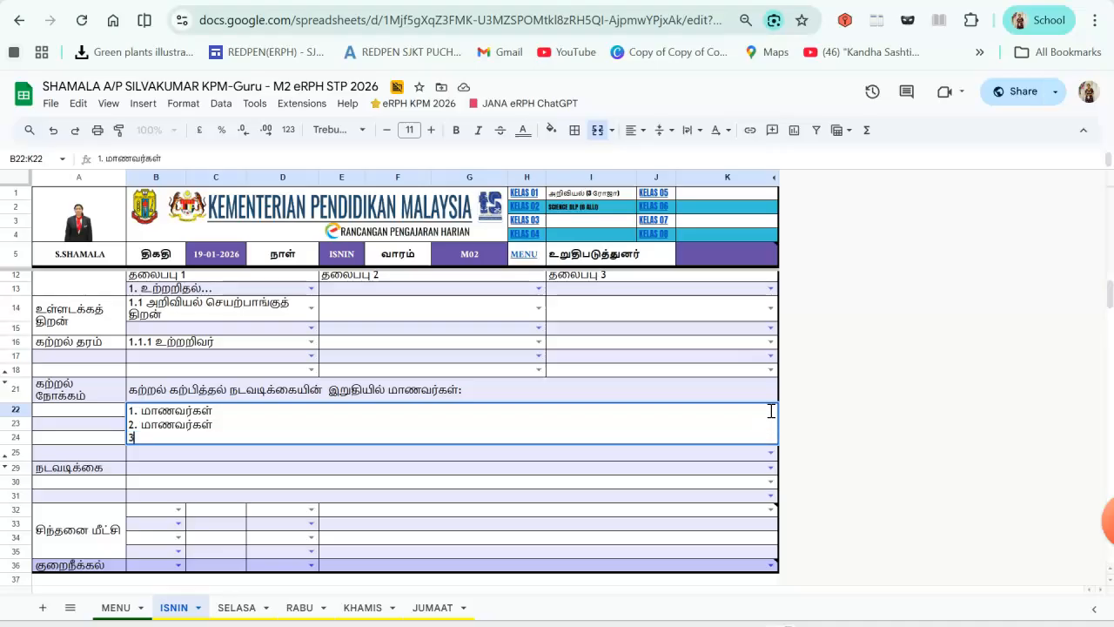
text(3. மா)
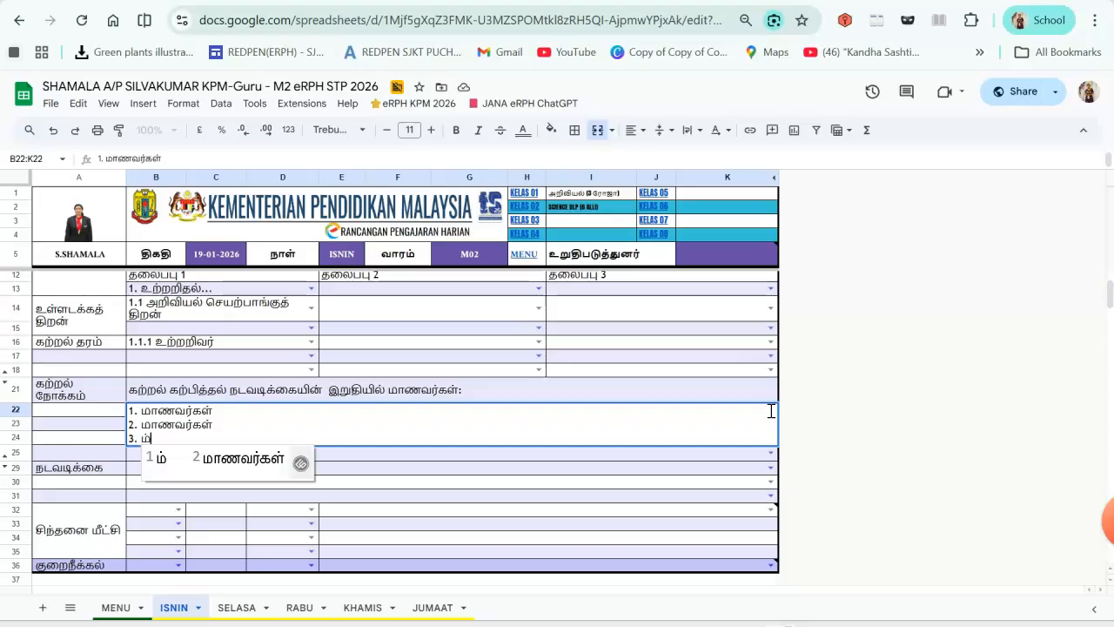
key(space)
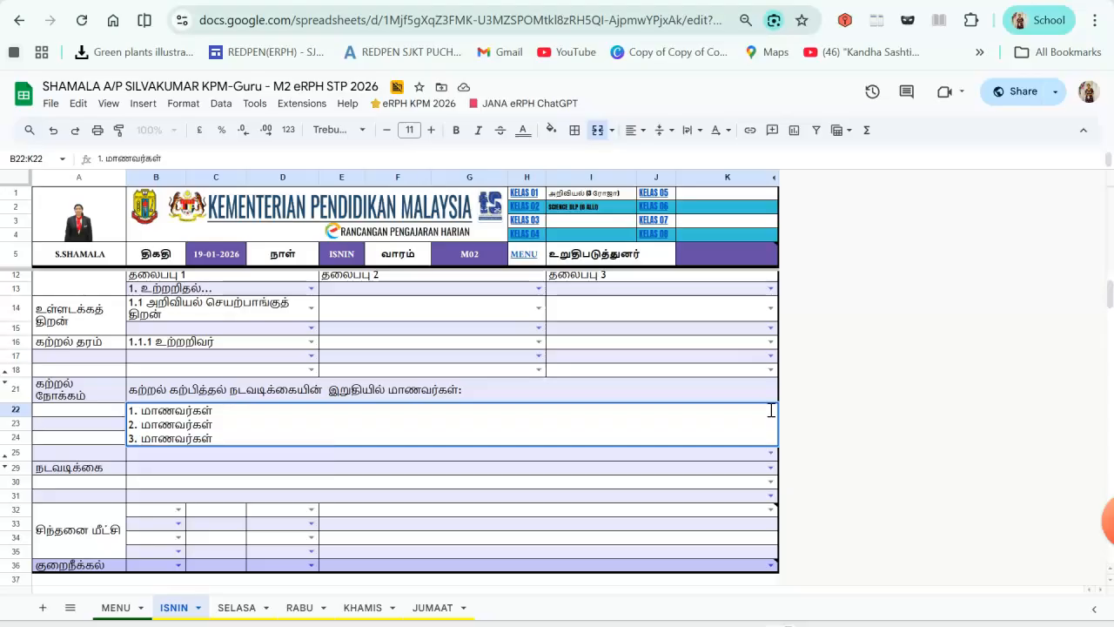
click(547, 476)
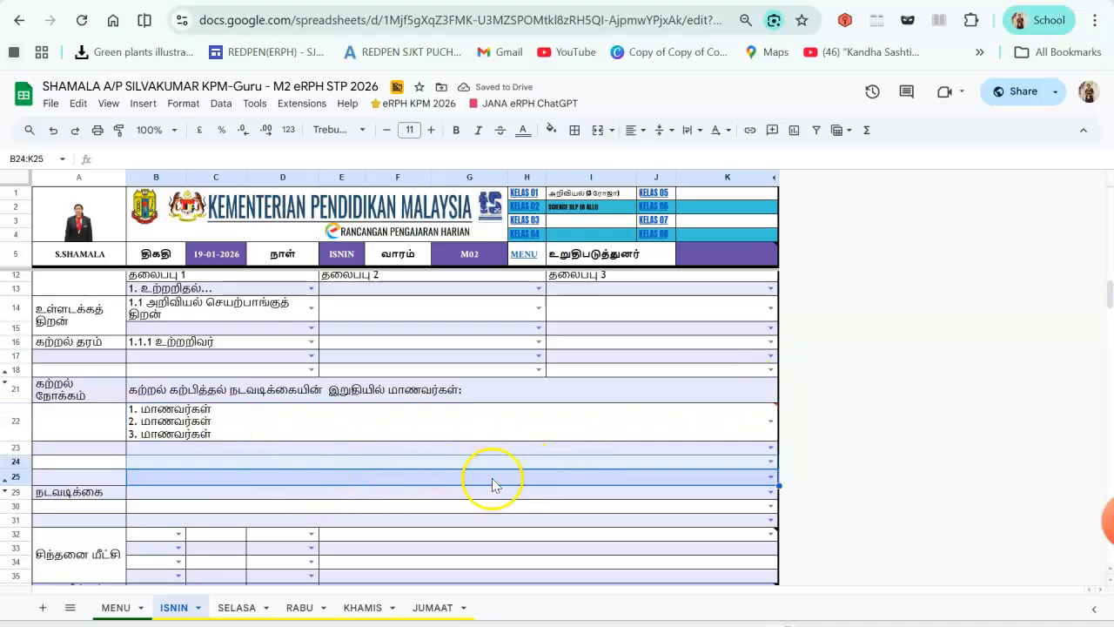
Step: Enter "1. test 1" as the first activity in the நடவடிக்கை cell in row 29
click(168, 495)
scroll(293, 514, down, 2)
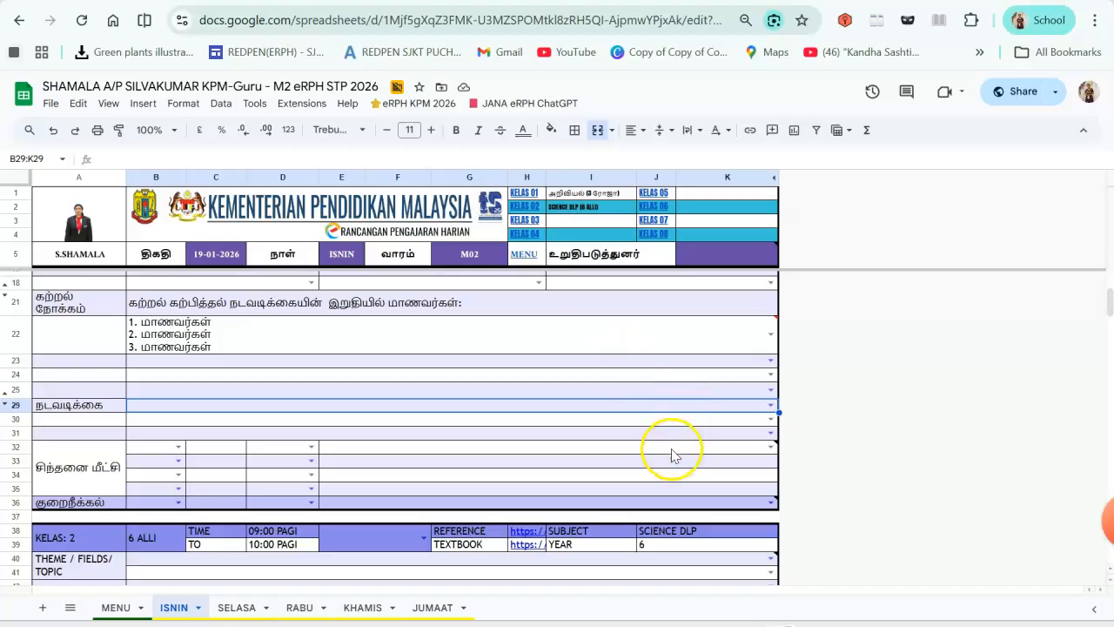
double_click(321, 403)
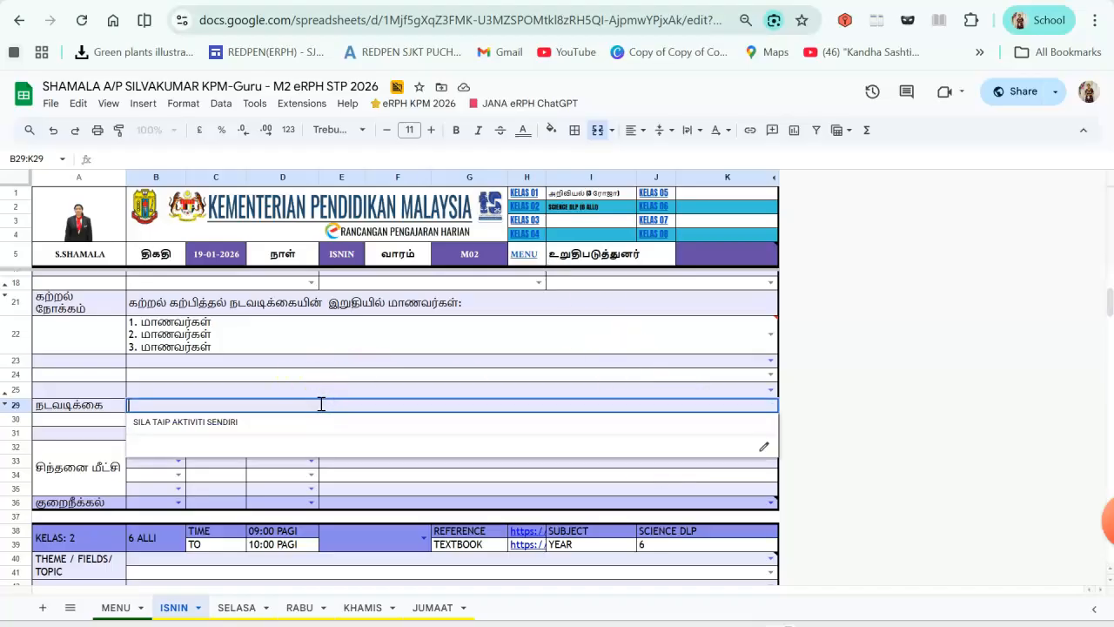
text(1)
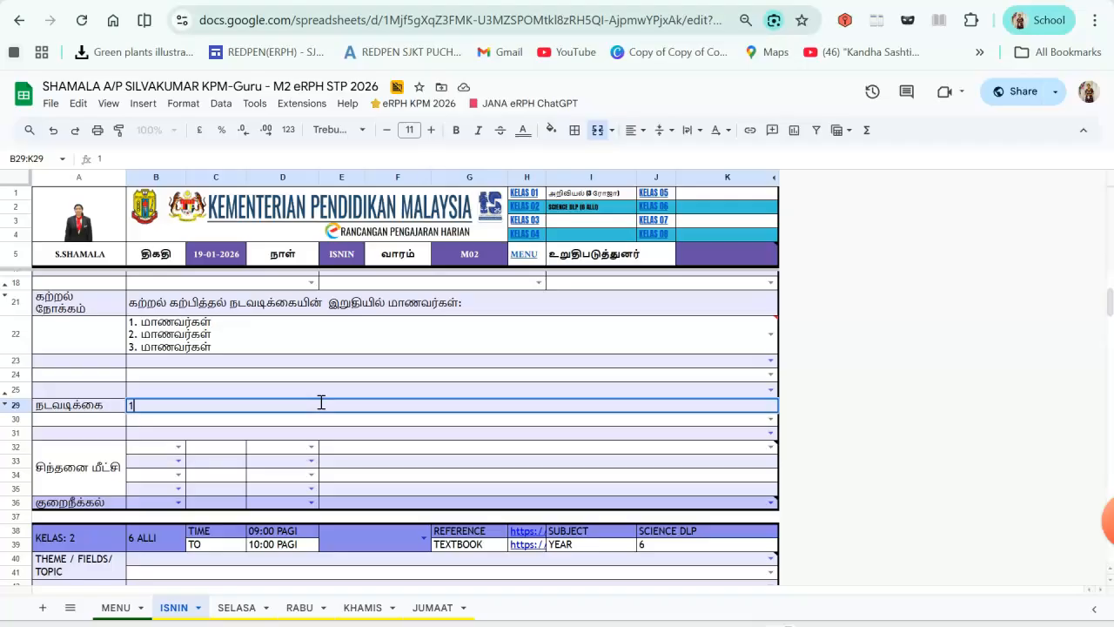
text(. தெ)
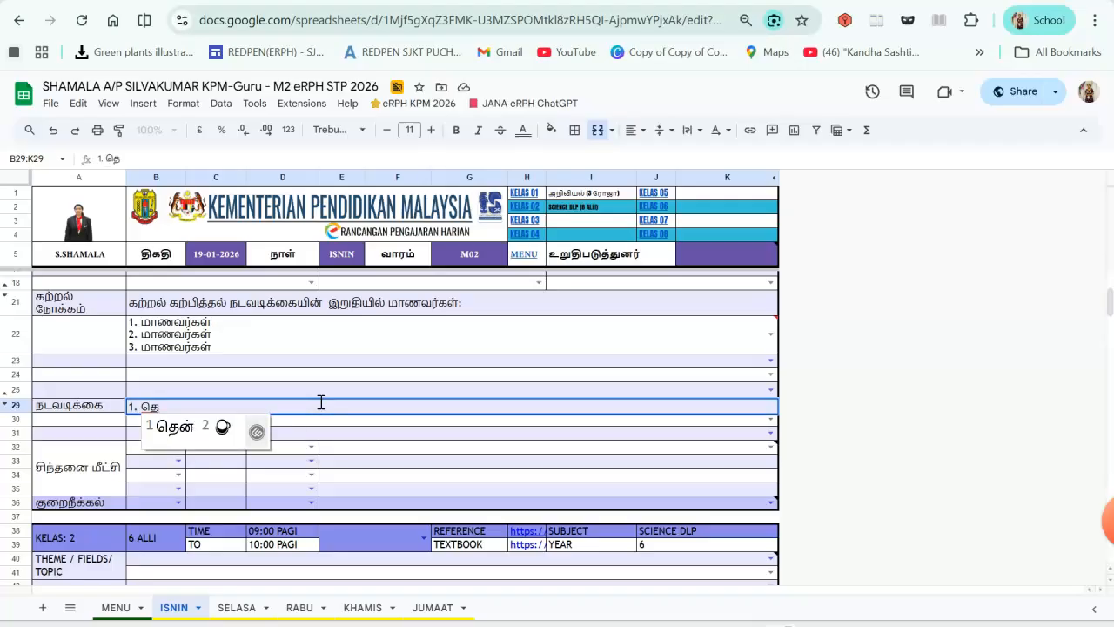
key(BackSpace)
key(BackSpace)
text(tes)
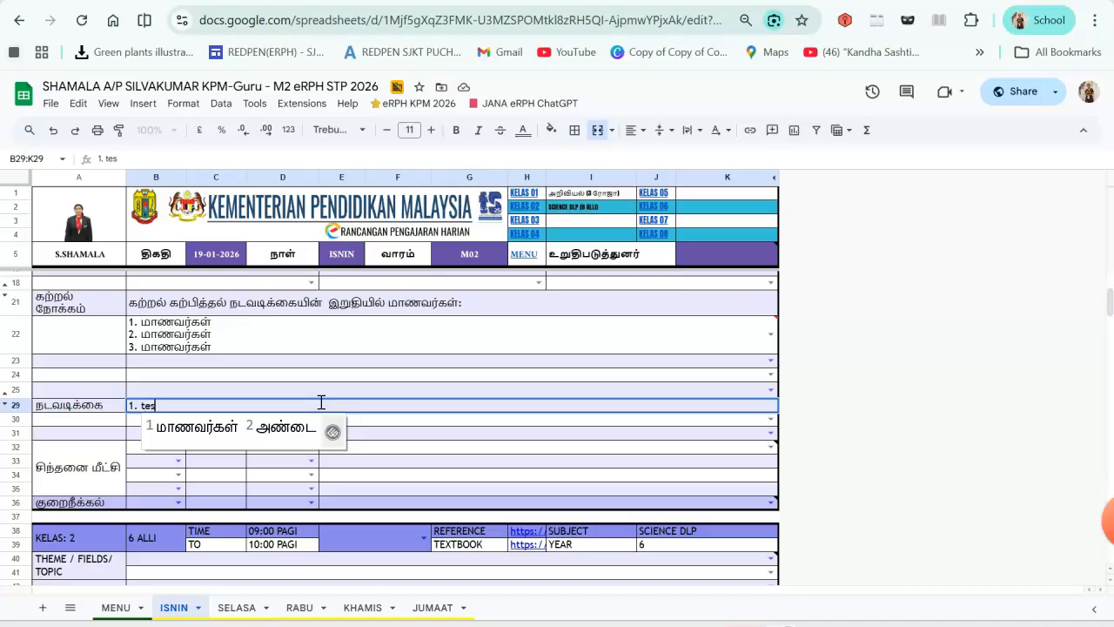
text(t 1)
key(Return)
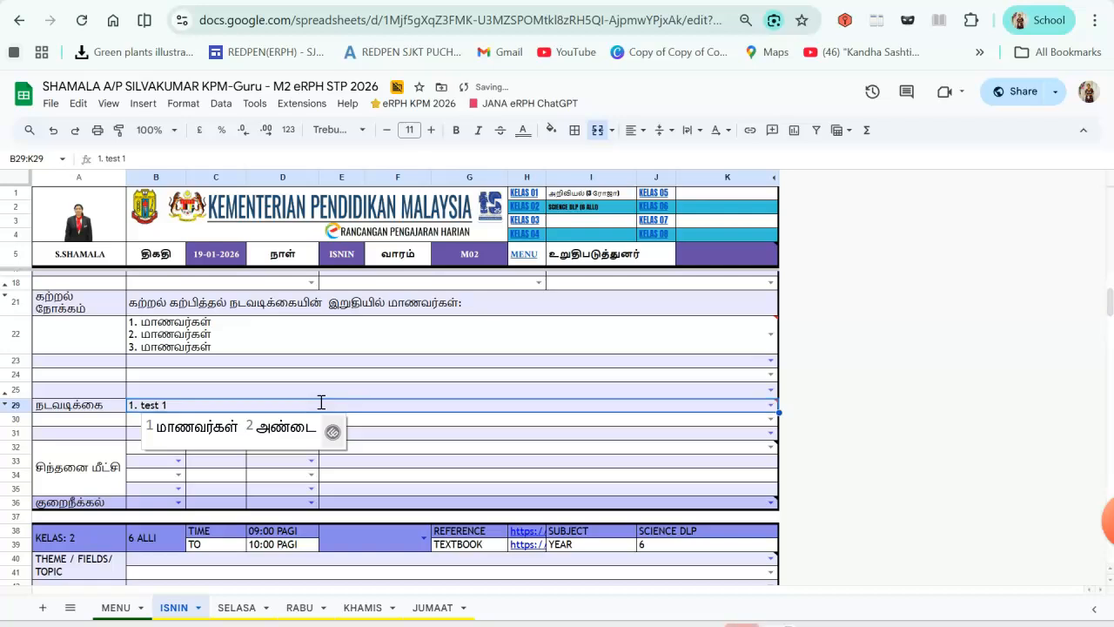
click(435, 429)
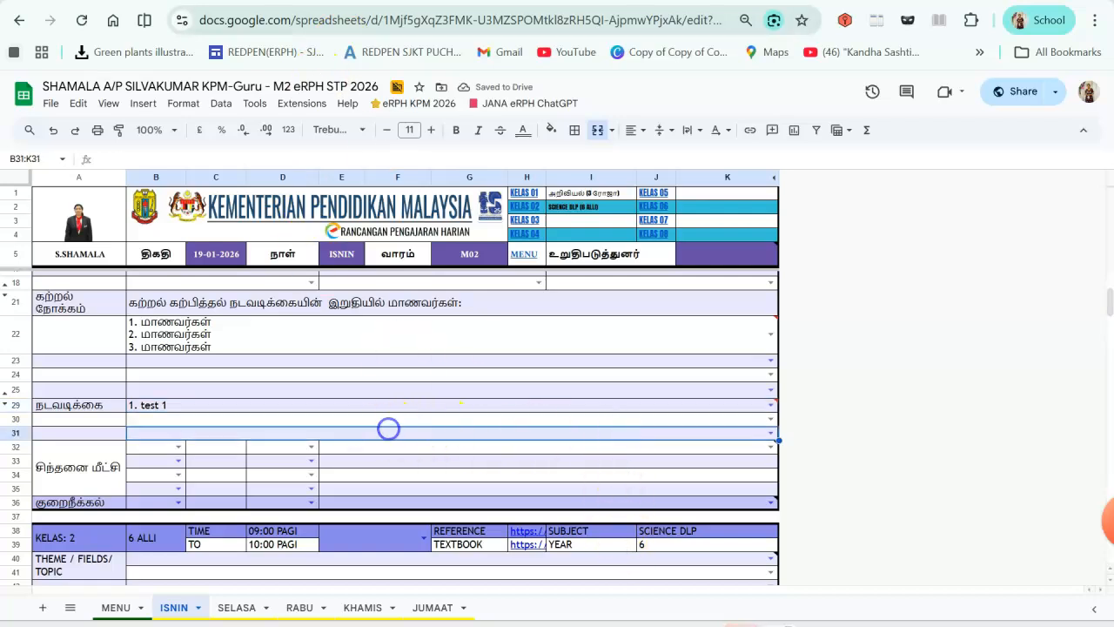
Step: Add "2. test 2", "3. test 3" and "4. test 4" on new lines within the activity cell in row 29
click(193, 409)
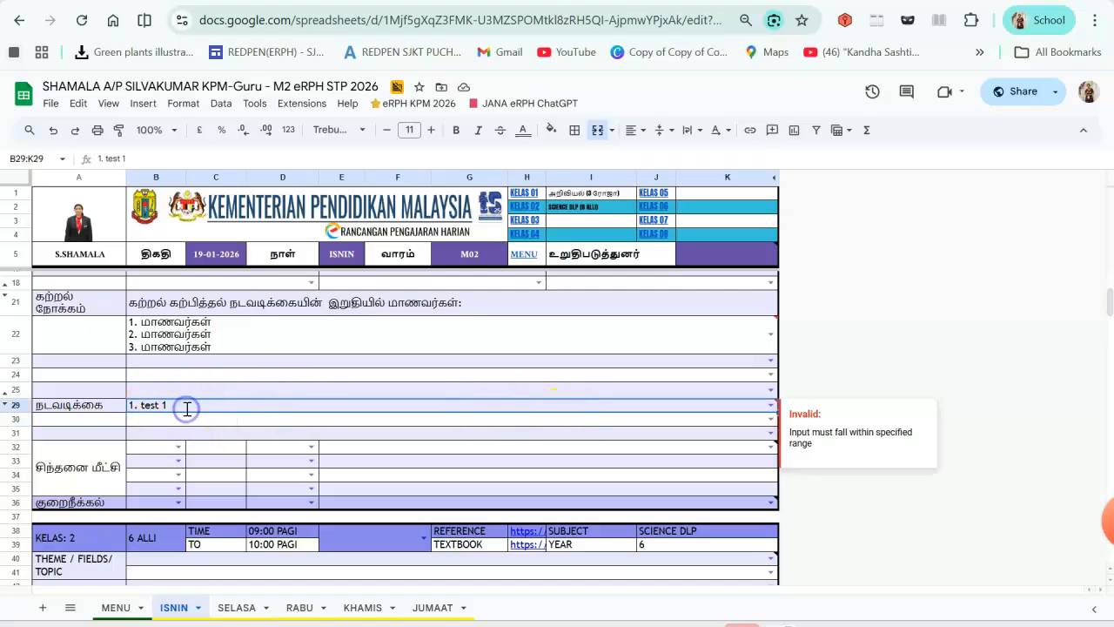
double_click(187, 408)
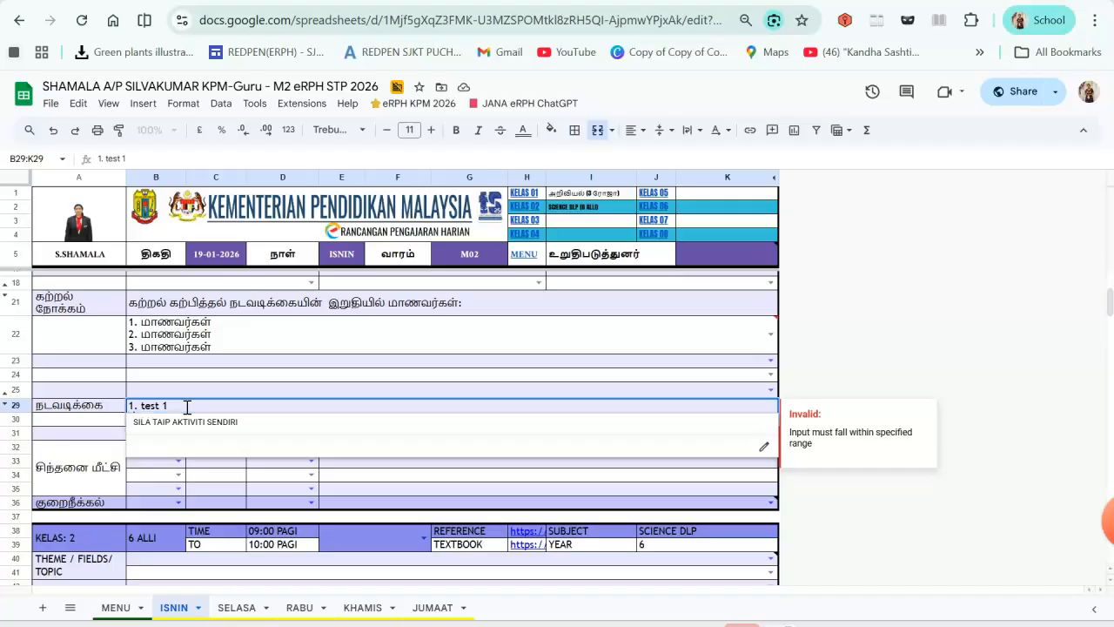
key(alt+Return)
text(2.)
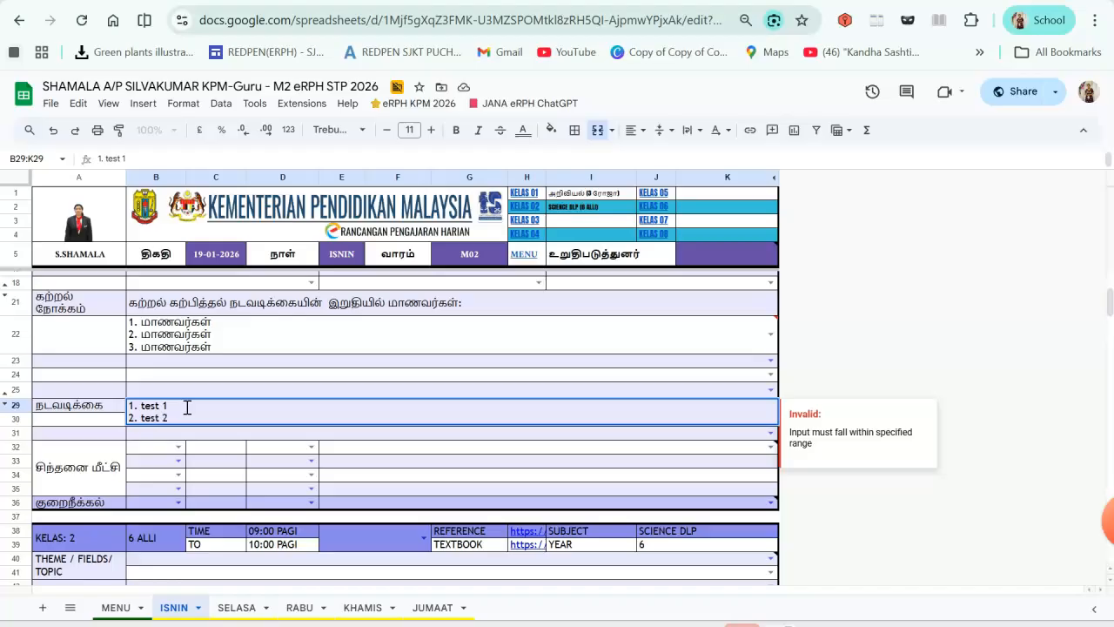
text( test 2)
key(alt+Return)
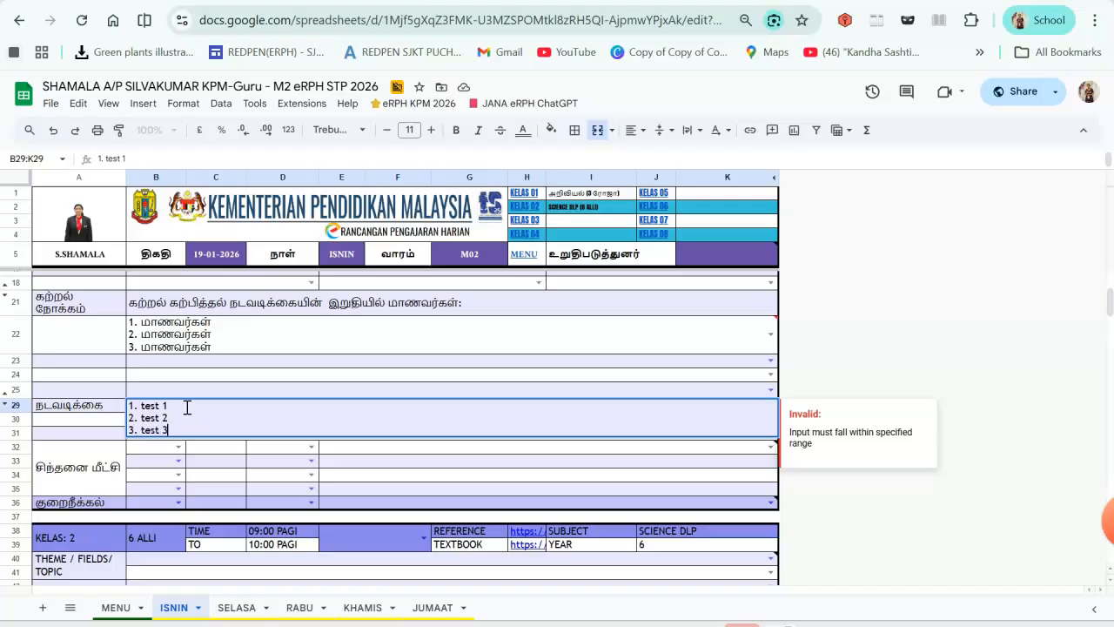
key(alt+Return)
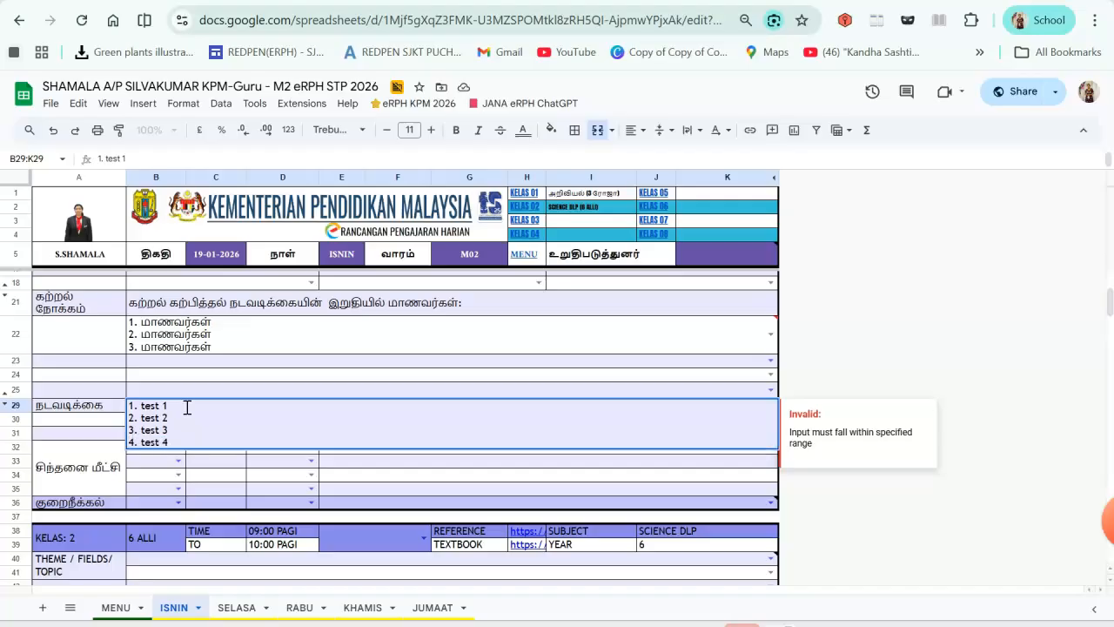
click(339, 476)
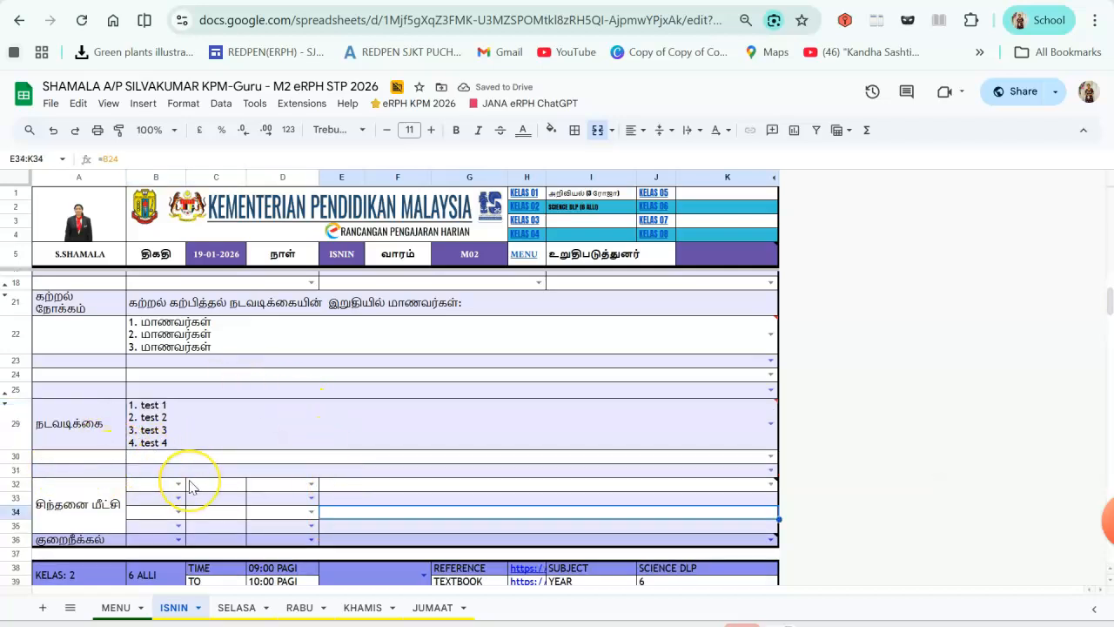
scroll(191, 487, down, 3)
scroll(191, 487, up, 3)
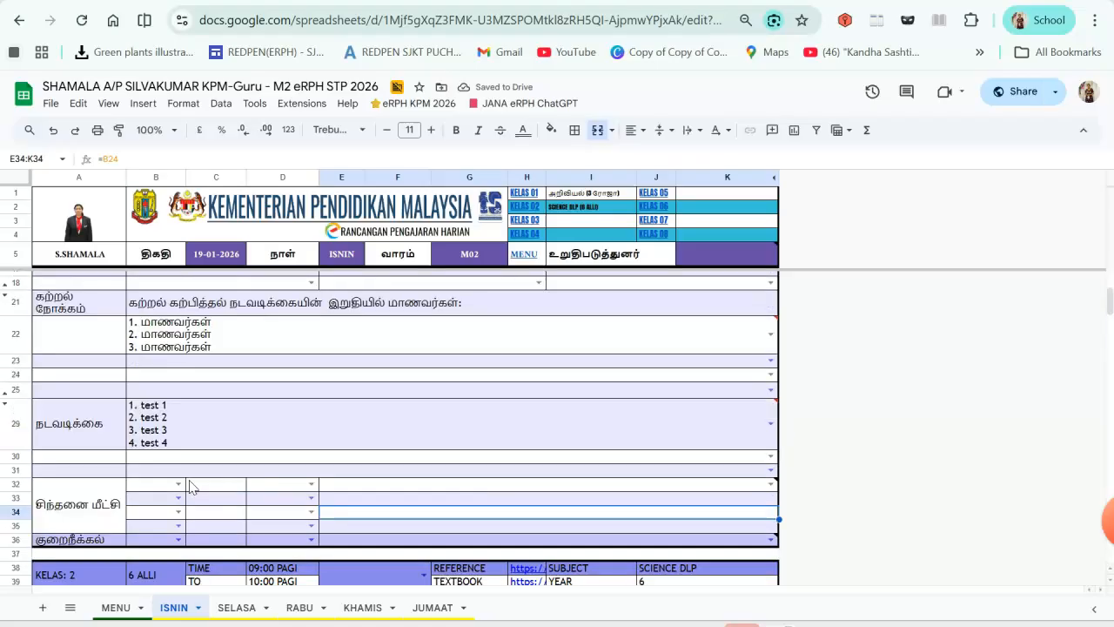
click(166, 360)
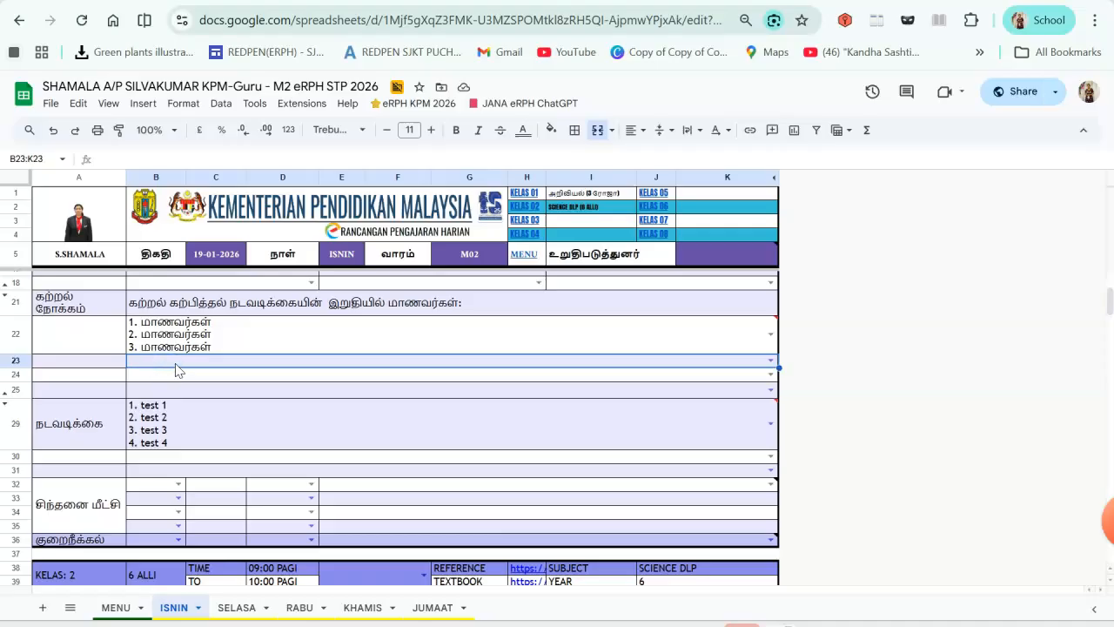
click(438, 461)
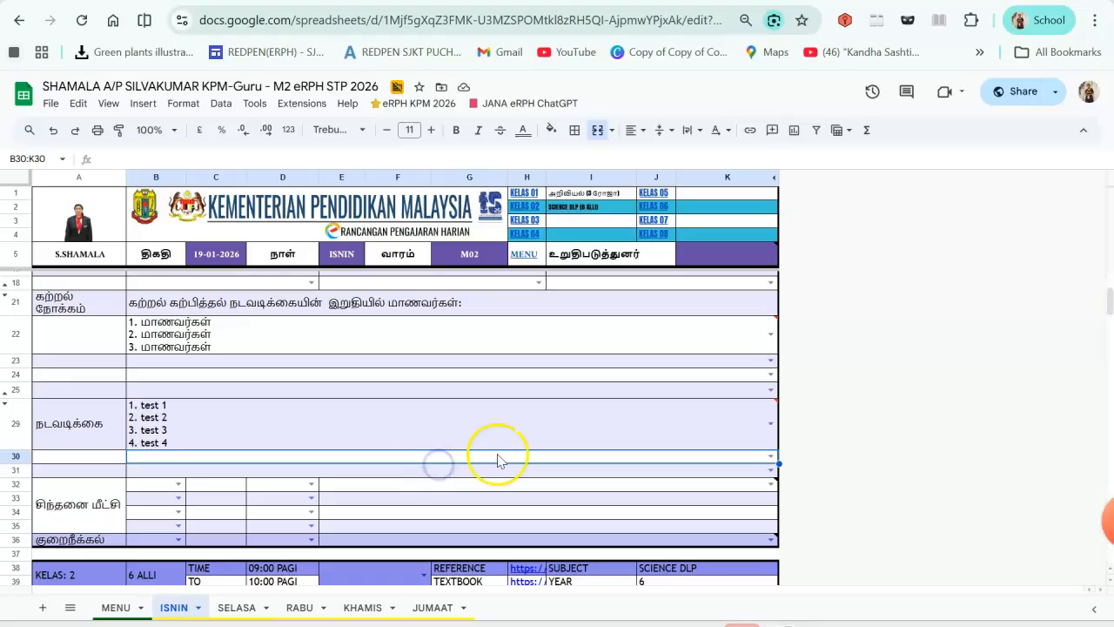
click(365, 489)
click(187, 365)
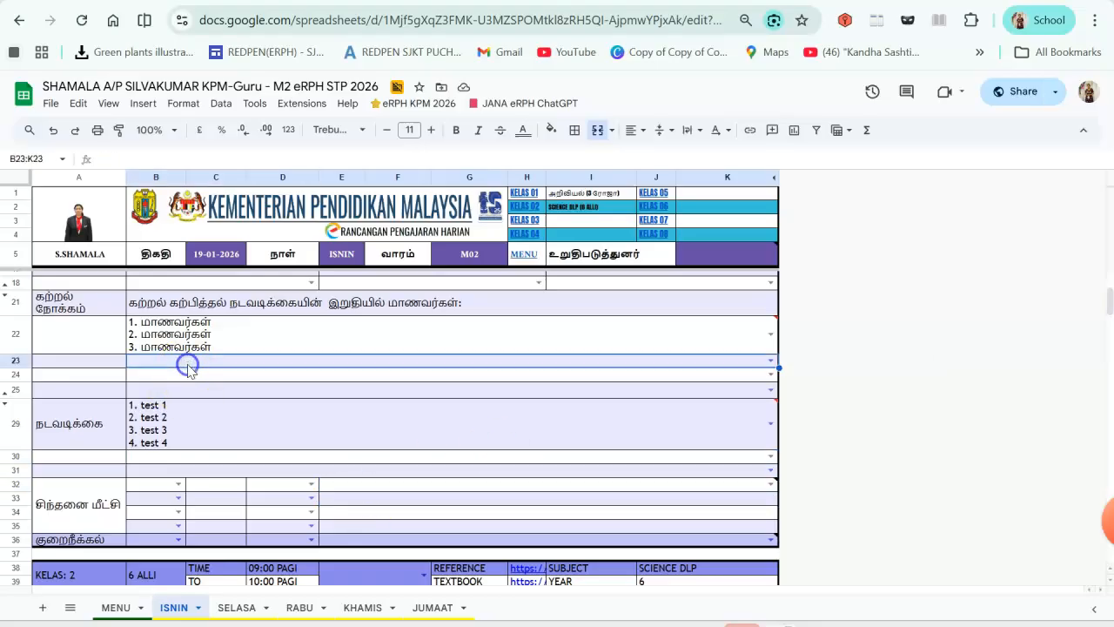
text(man)
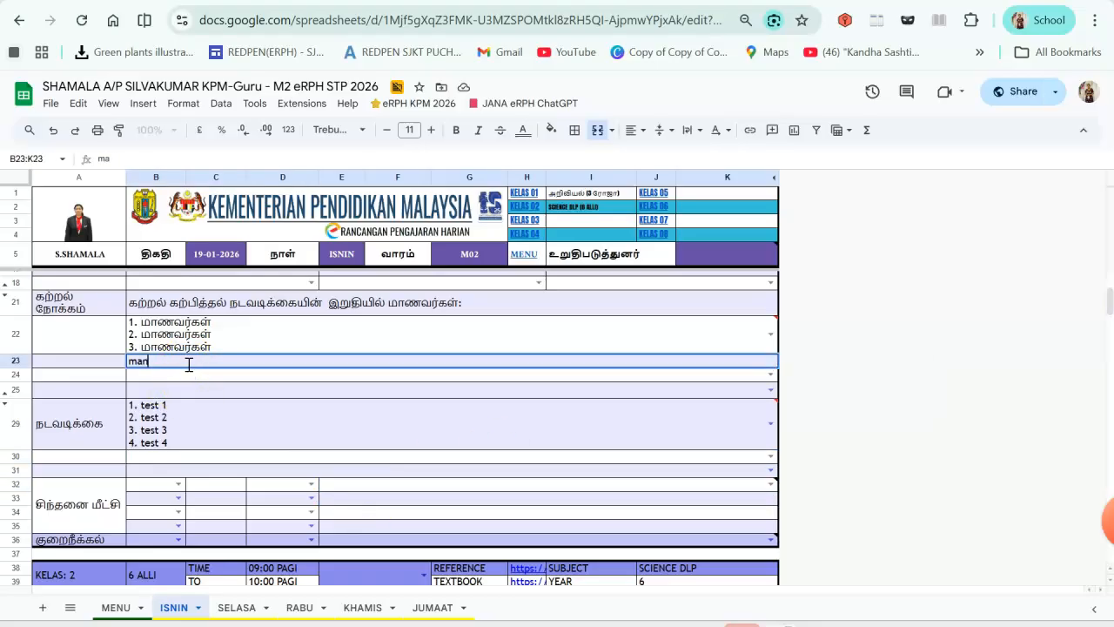
text(avarkal)
key(Caps_Lock)
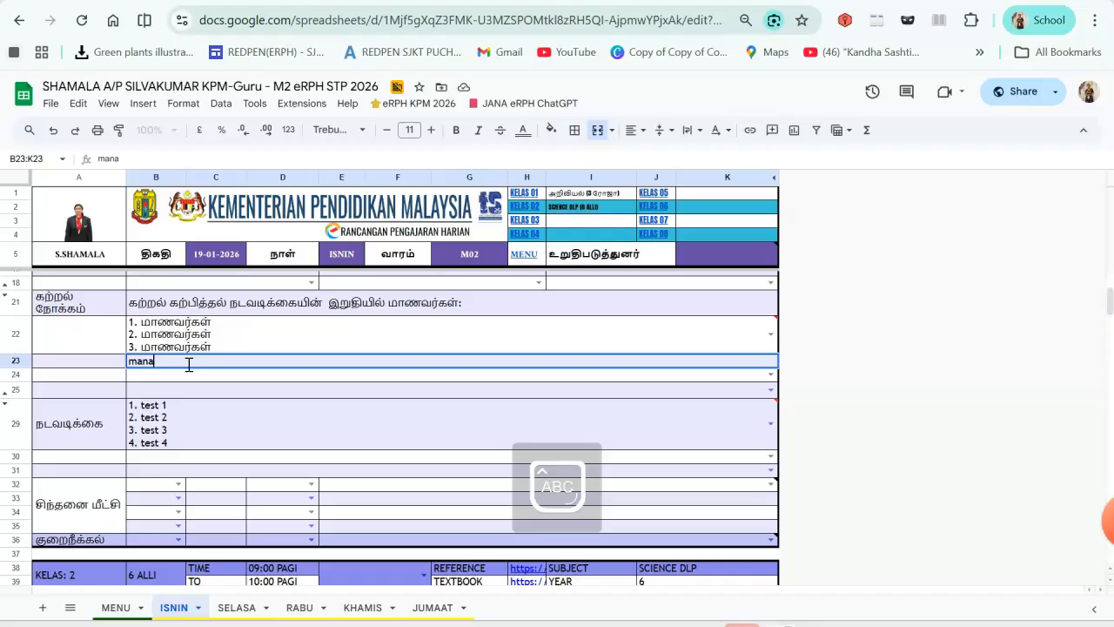
key(BackSpace)
Step: Switch the input language to Tamil (Murasu Anjal) and enter மாணவர்கள் in the objective cell in row 23
key(super+space)
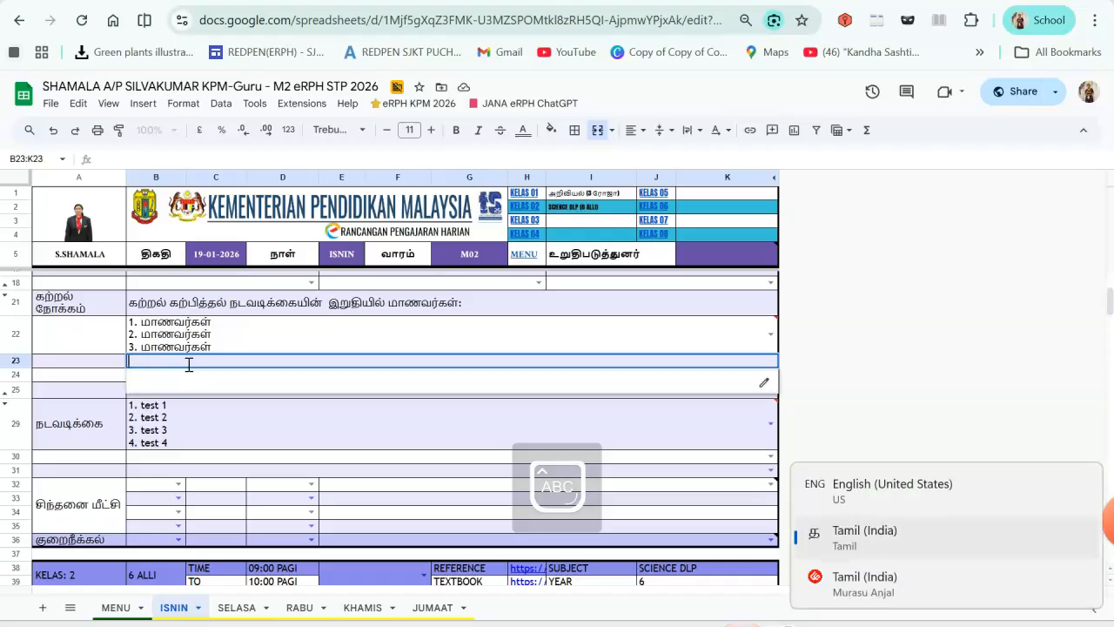
key(super+space)
key(super+space)
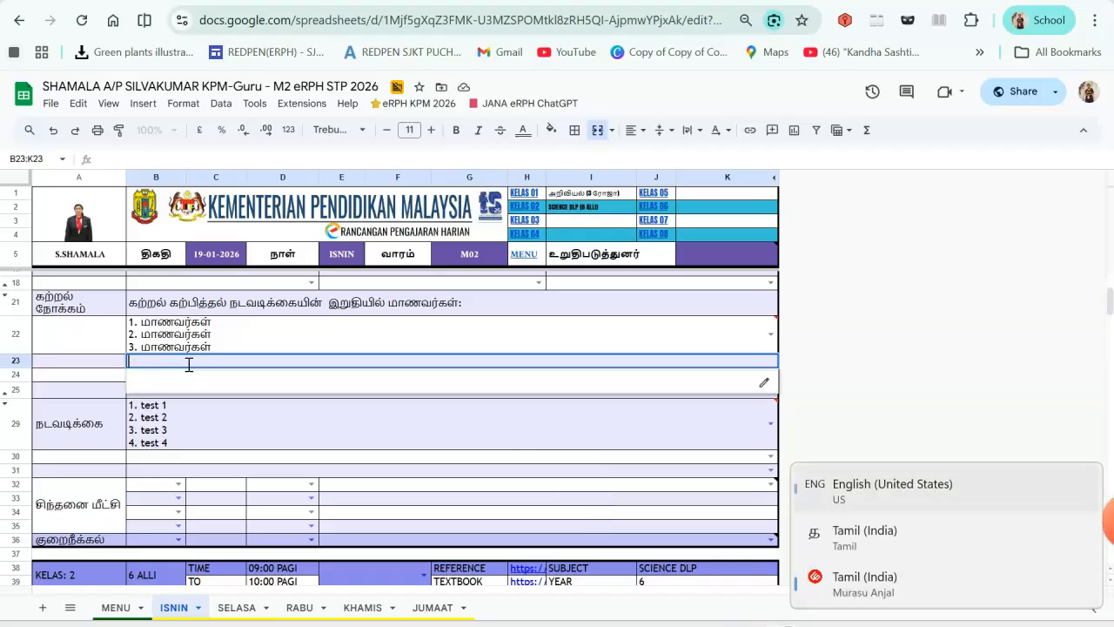
text(Mஆ)
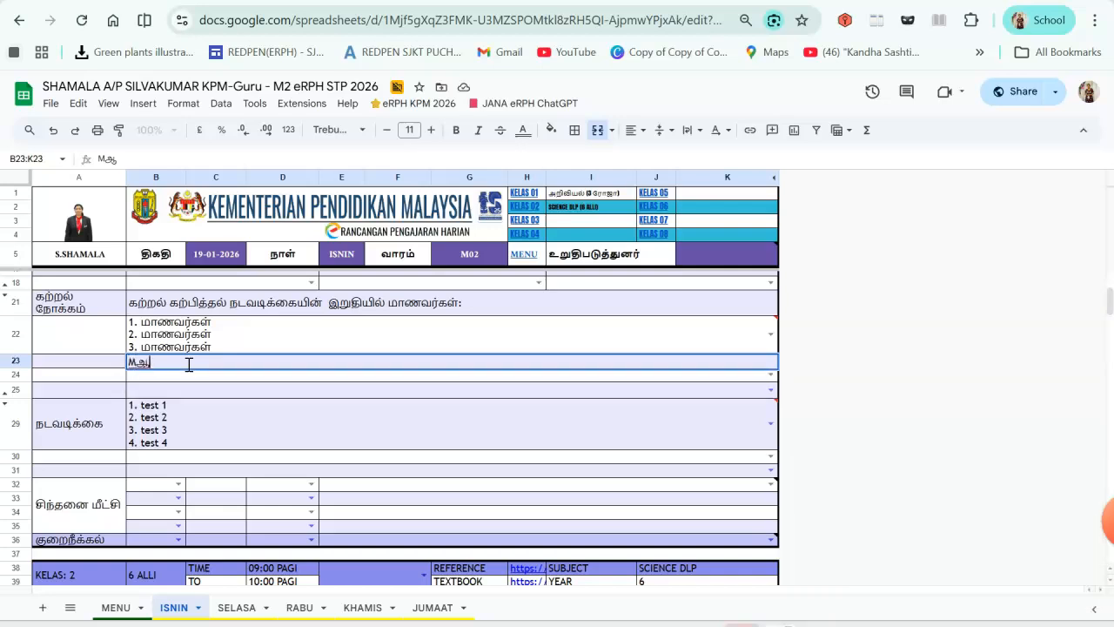
key(BackSpace)
key(BackSpace)
key(BackSpace)
key(BackSpace)
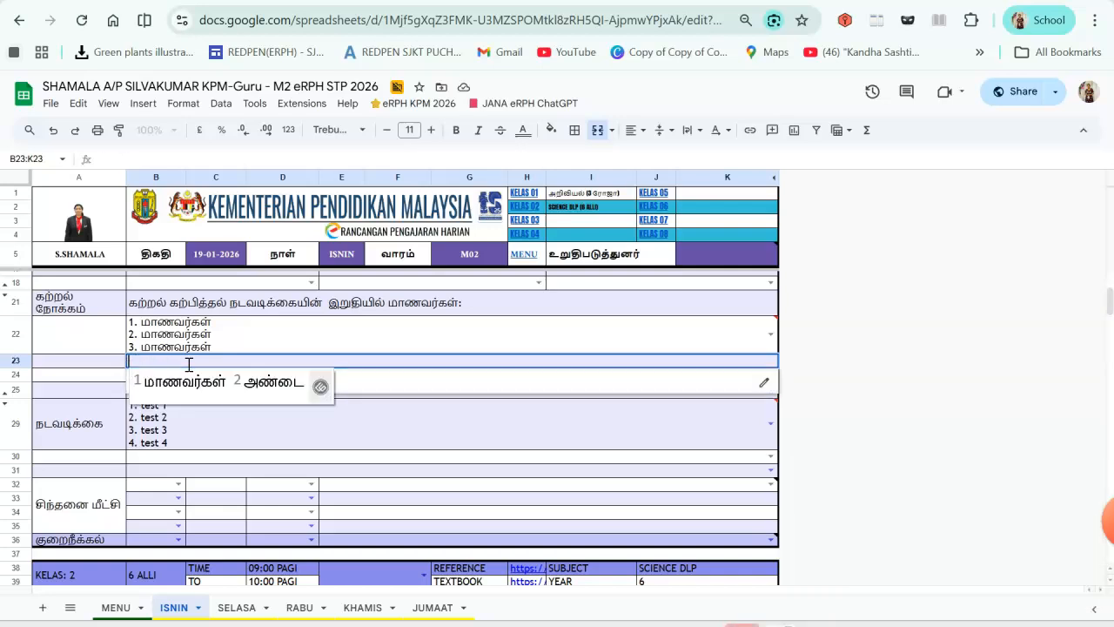
text(மாணவர்கள்)
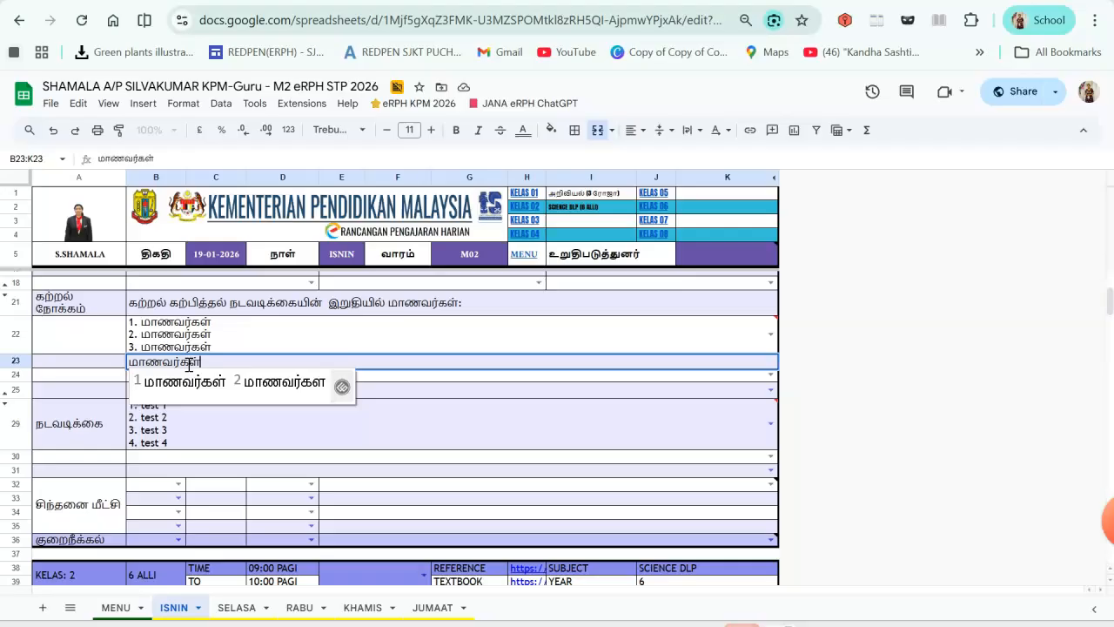
key(Return)
key(Return)
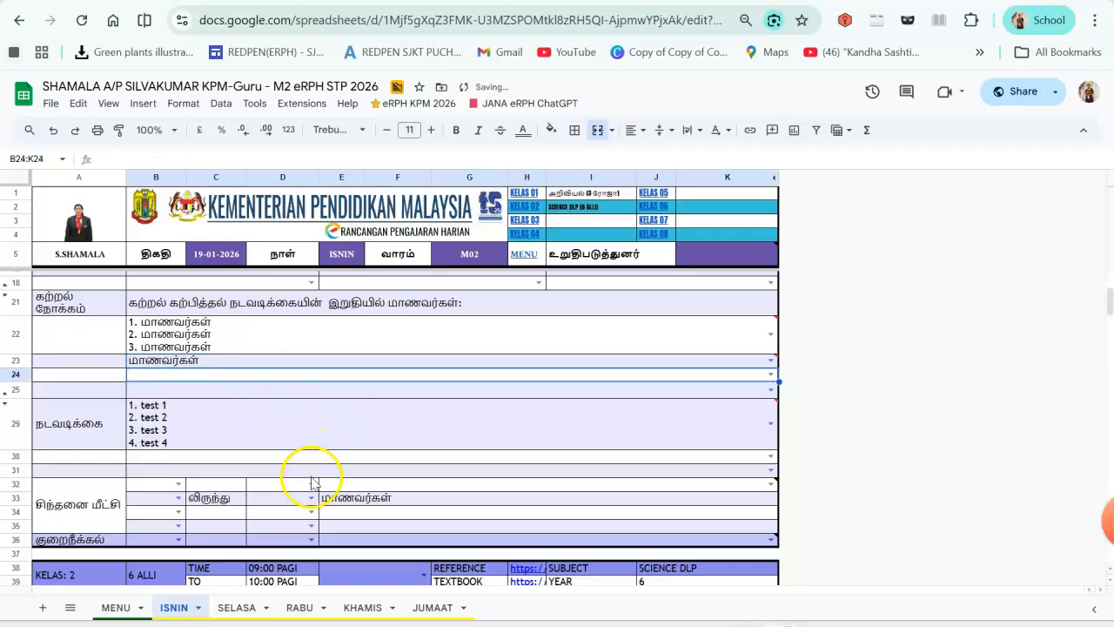
click(204, 333)
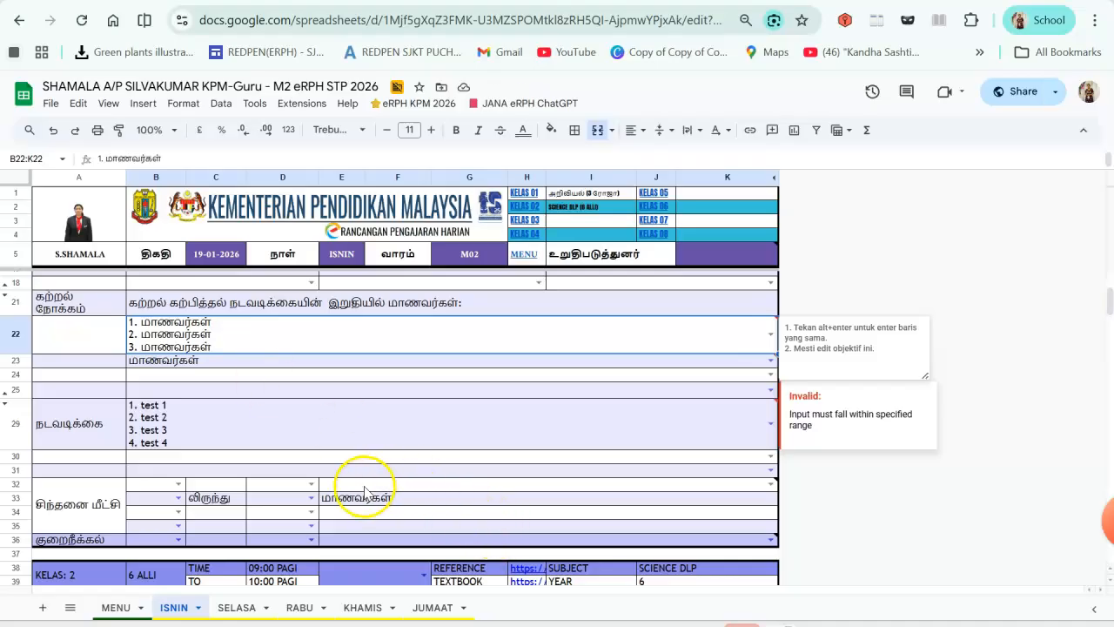
click(144, 360)
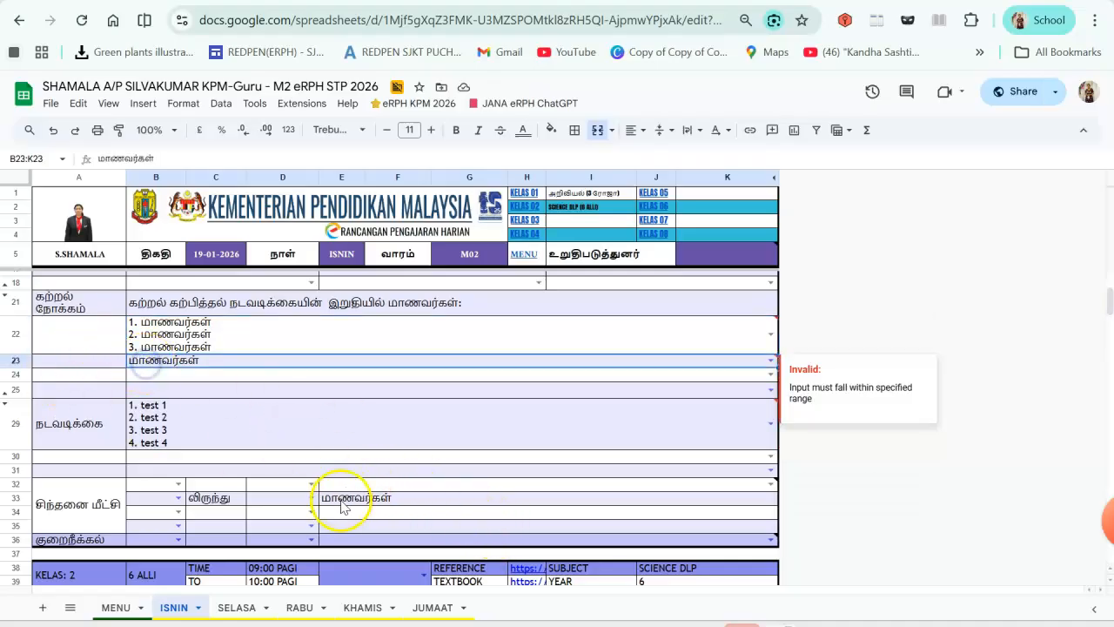
click(200, 333)
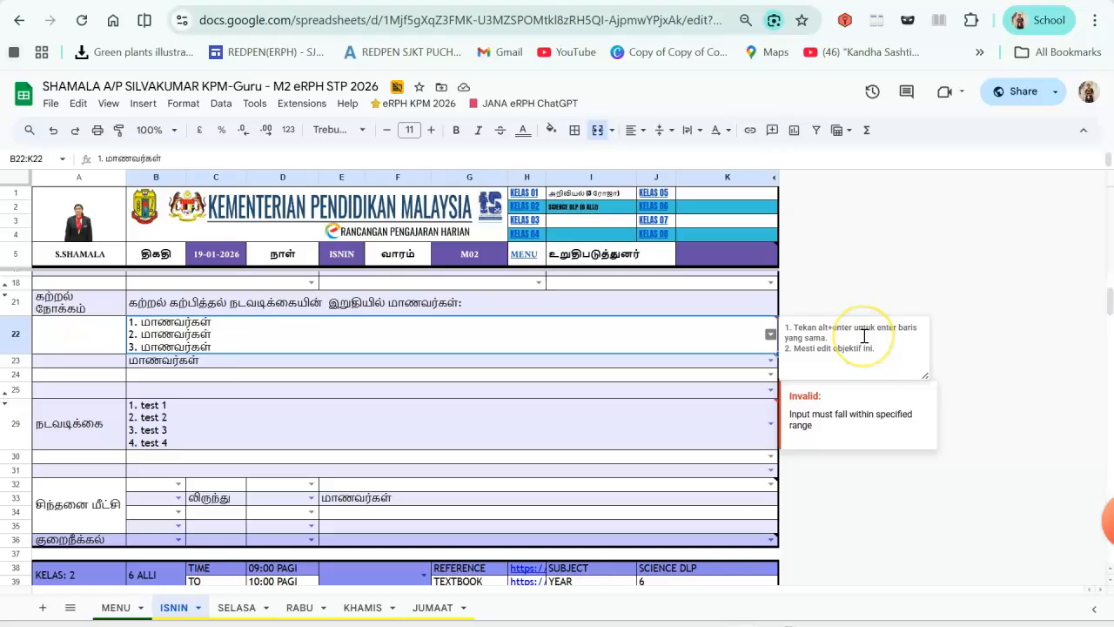
Step: Replace the numbered list in the row 22 objective cell with the single line மாணவர்கள்
click(223, 346)
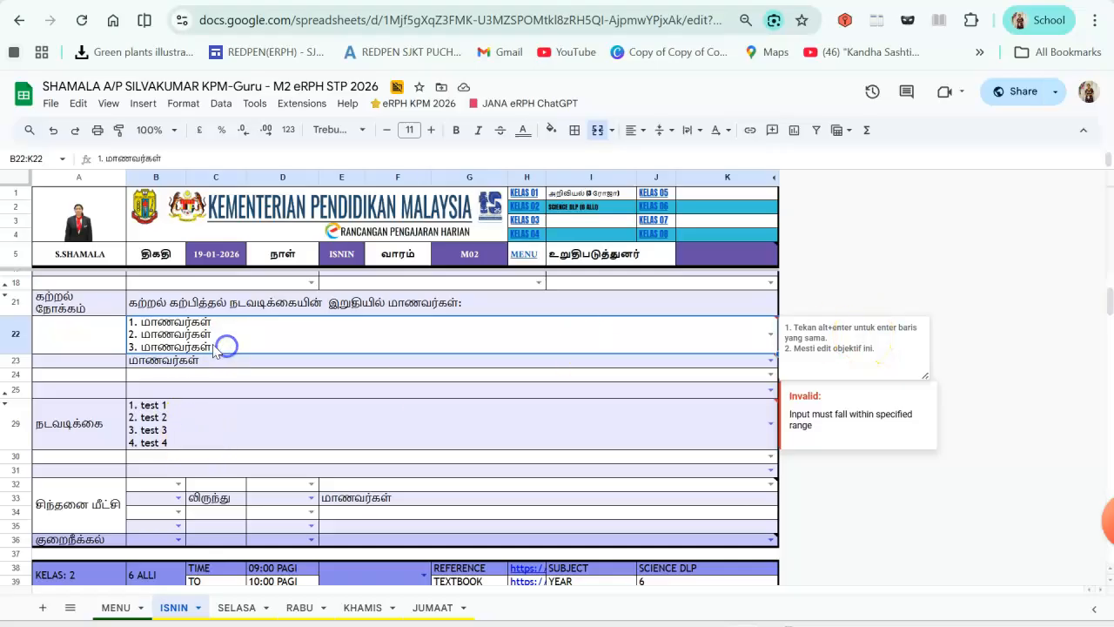
double_click(213, 346)
drag(215, 343, 111, 347)
key(BackSpace)
drag(224, 336, 99, 319)
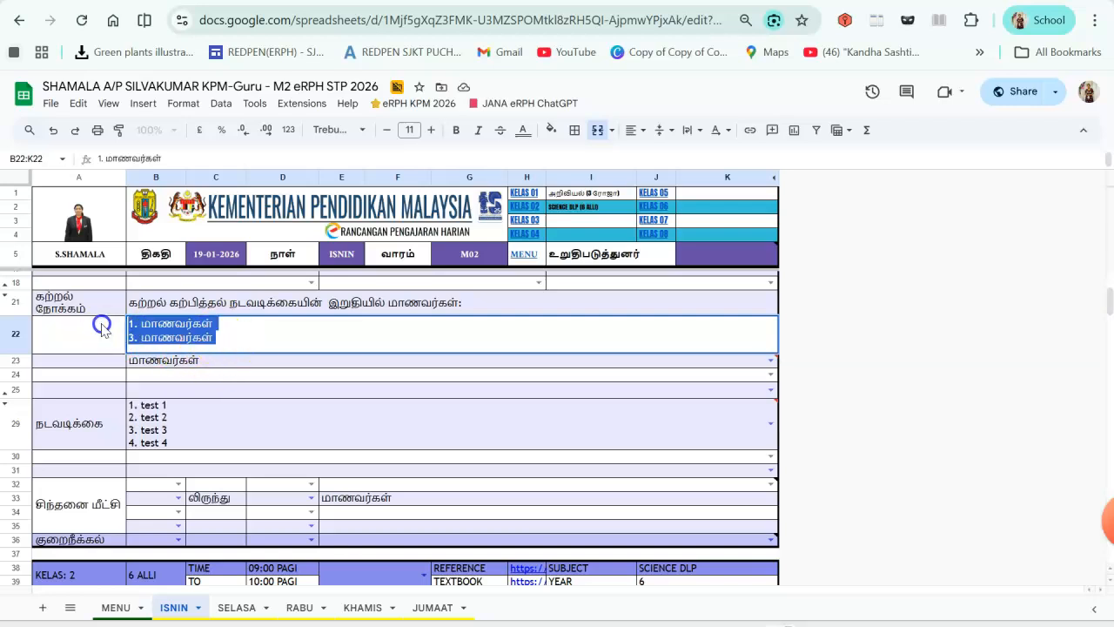
key(BackSpace)
text(M)
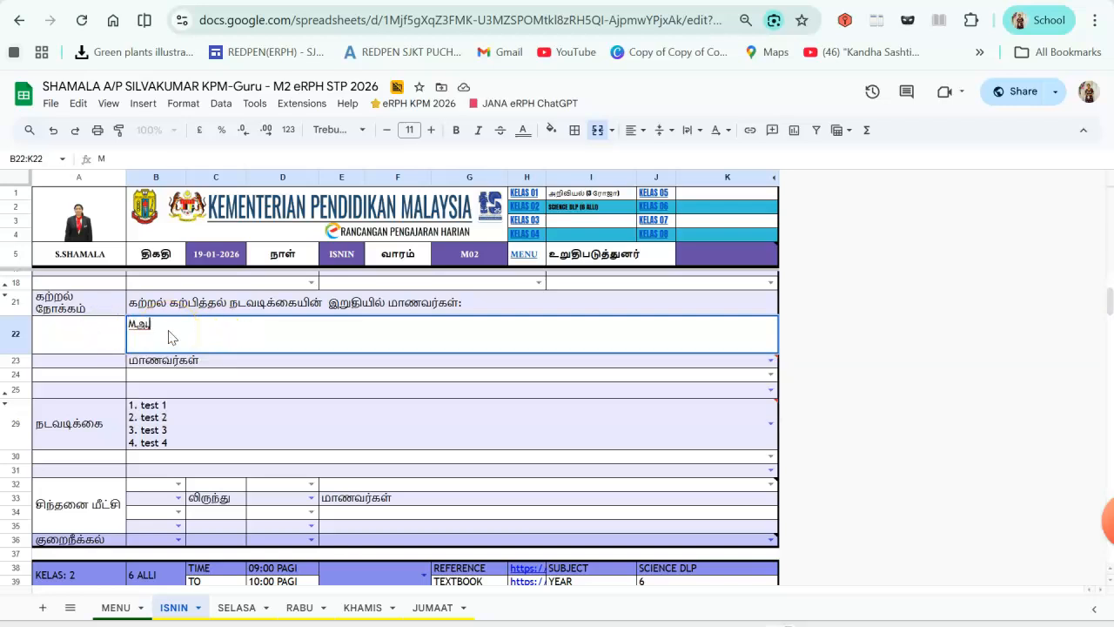
key(BackSpace)
key(BackSpace)
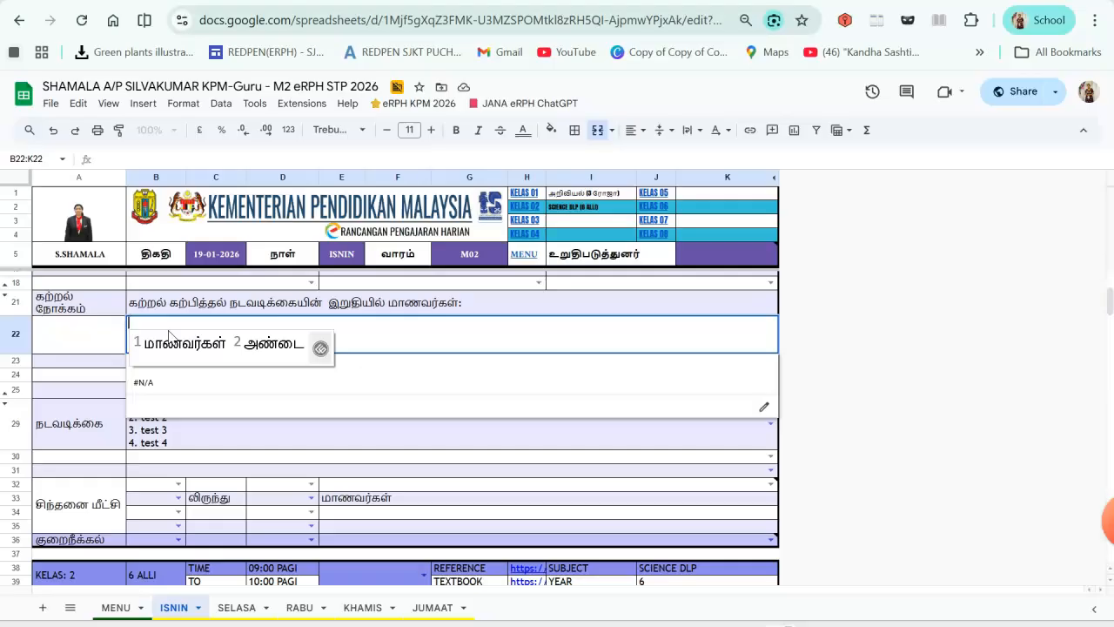
click(169, 336)
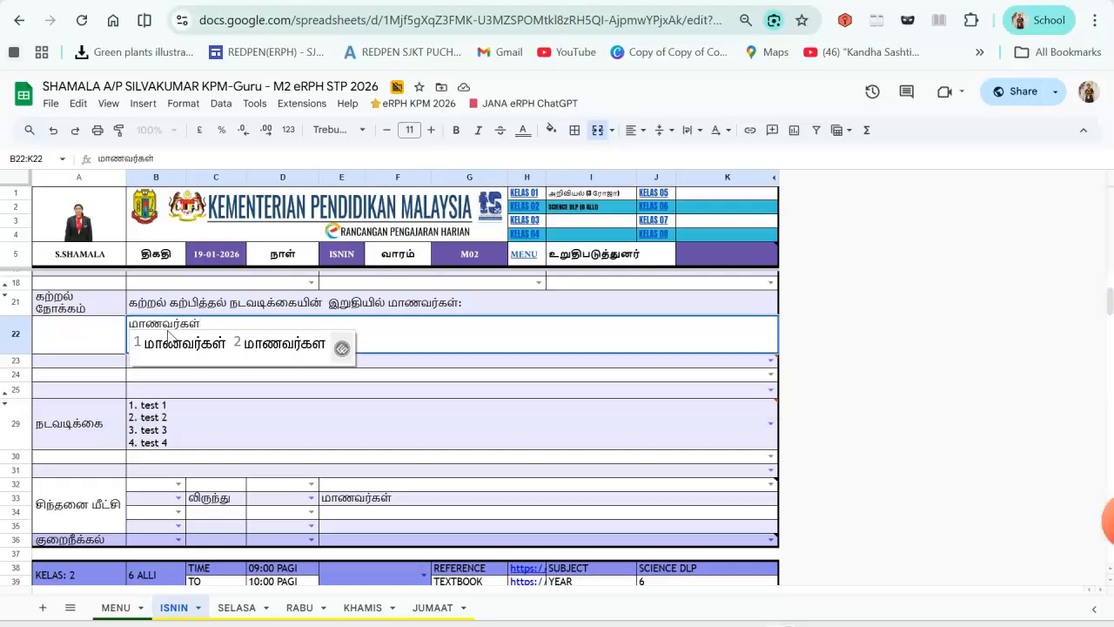
key(Return)
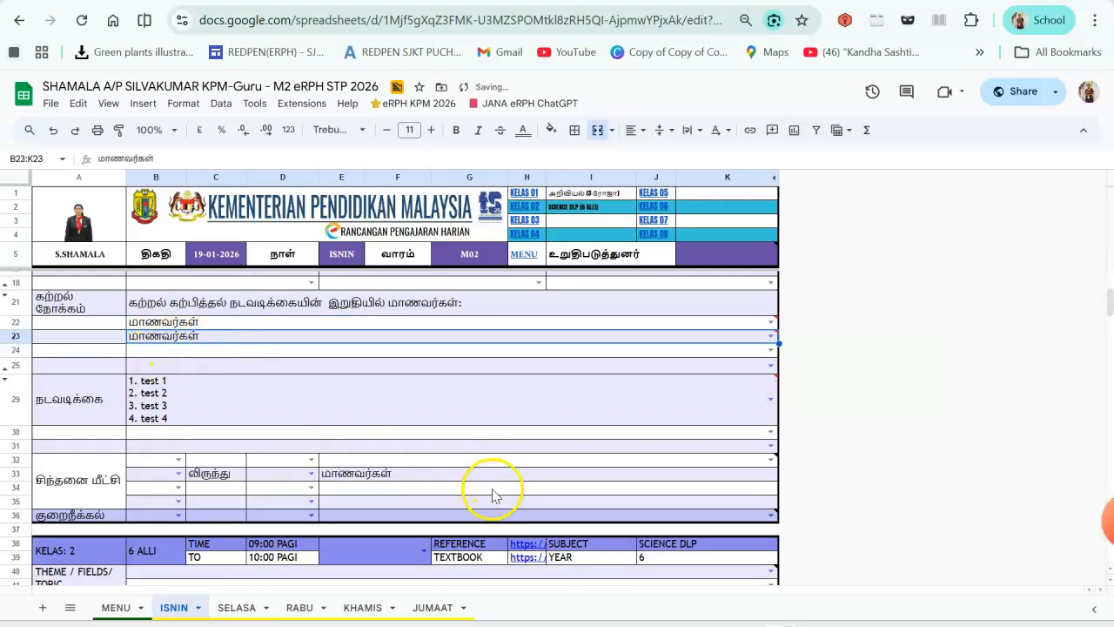
Step: Check the objective choices offered for the சிந்தனை மீட்சி reflection in row 32 against the objective cells in rows 22 to 24
click(396, 489)
click(373, 447)
click(361, 461)
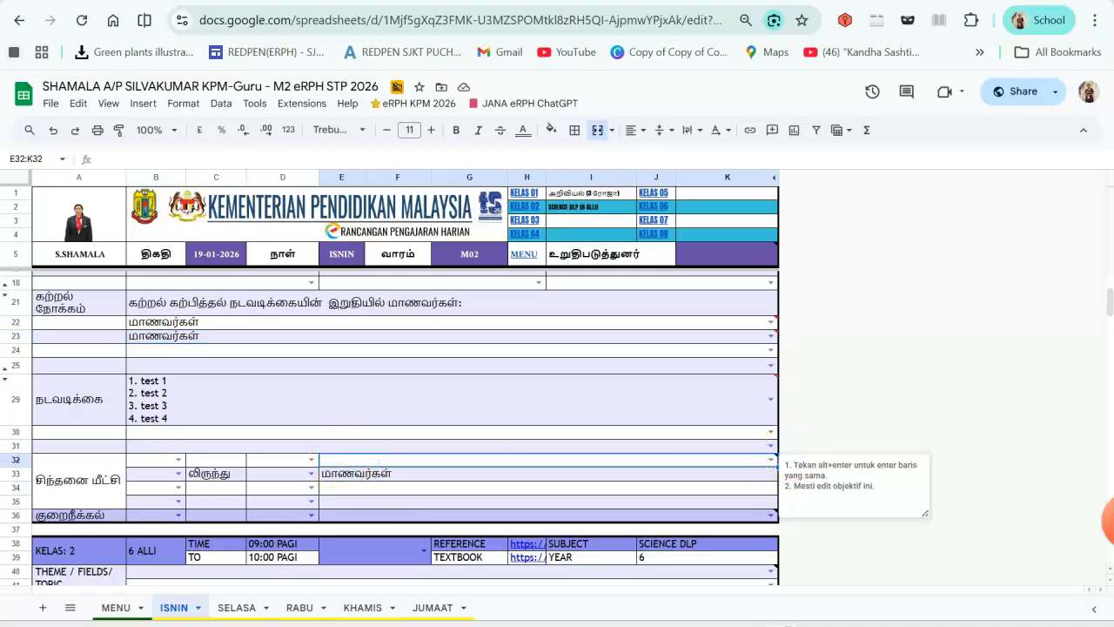
click(771, 459)
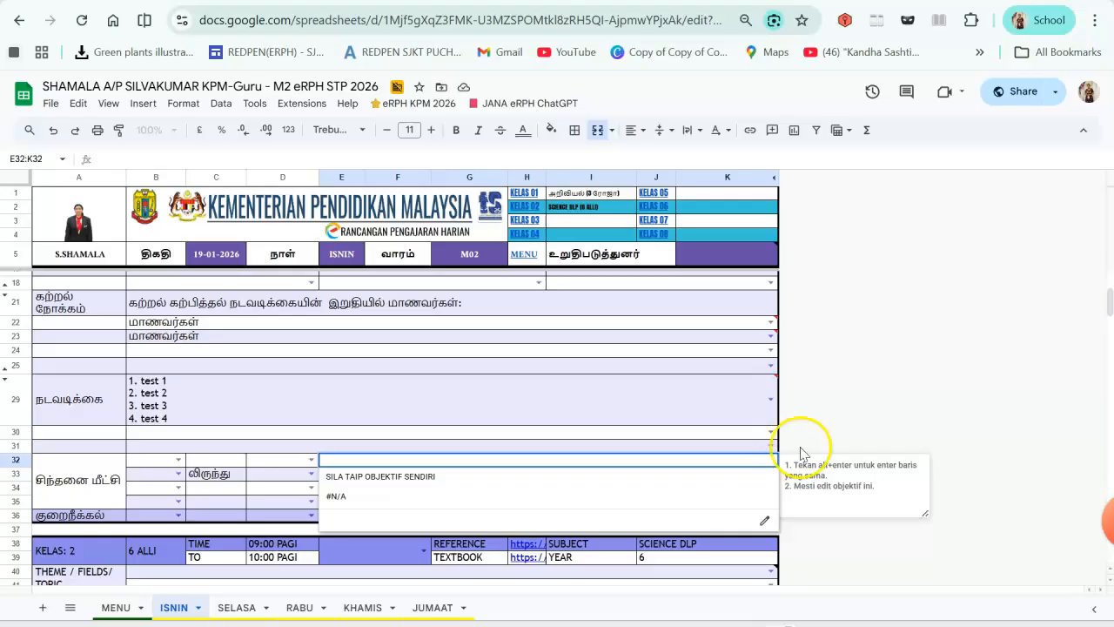
click(810, 450)
click(163, 319)
drag(164, 340, 165, 345)
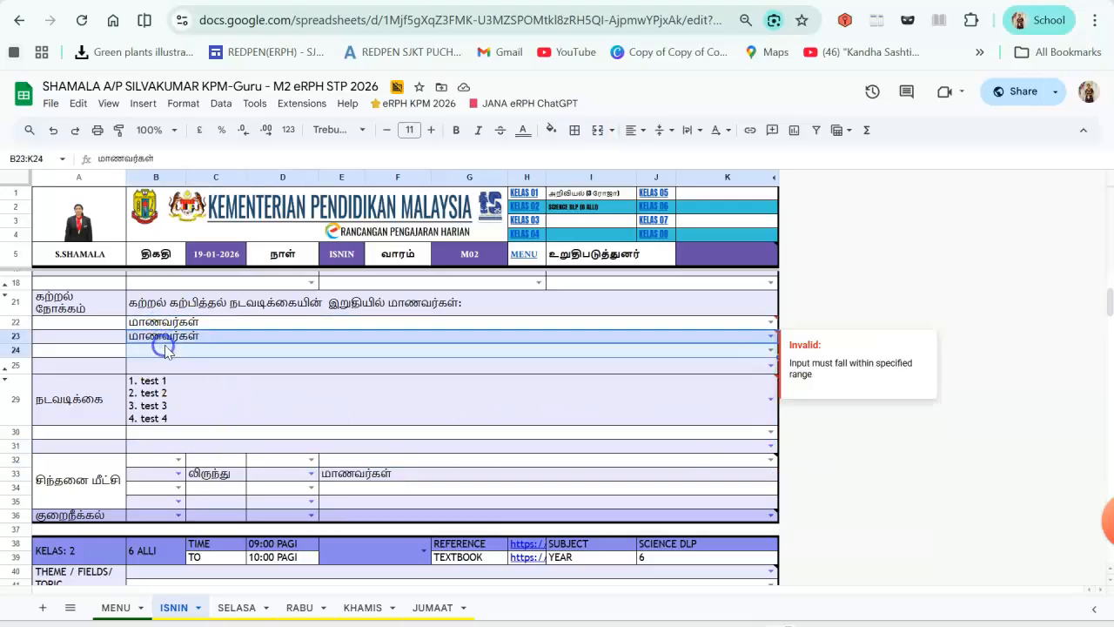
click(190, 322)
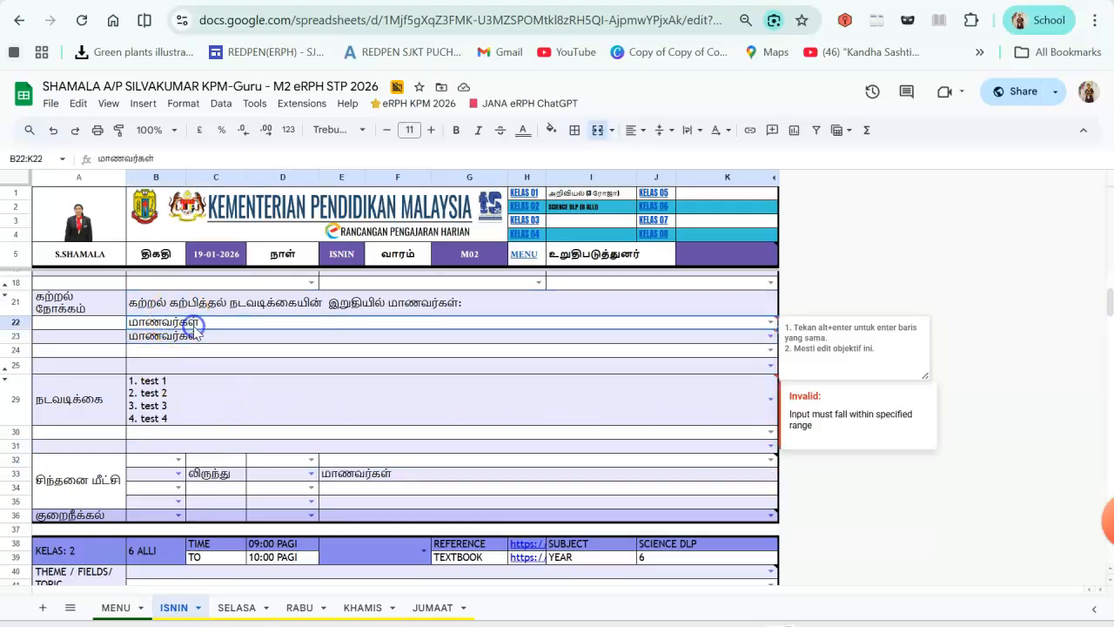
Step: Review the Monday lesson plan from its class header down to the reflection rows and the following lesson
scroll(298, 477, down, 1)
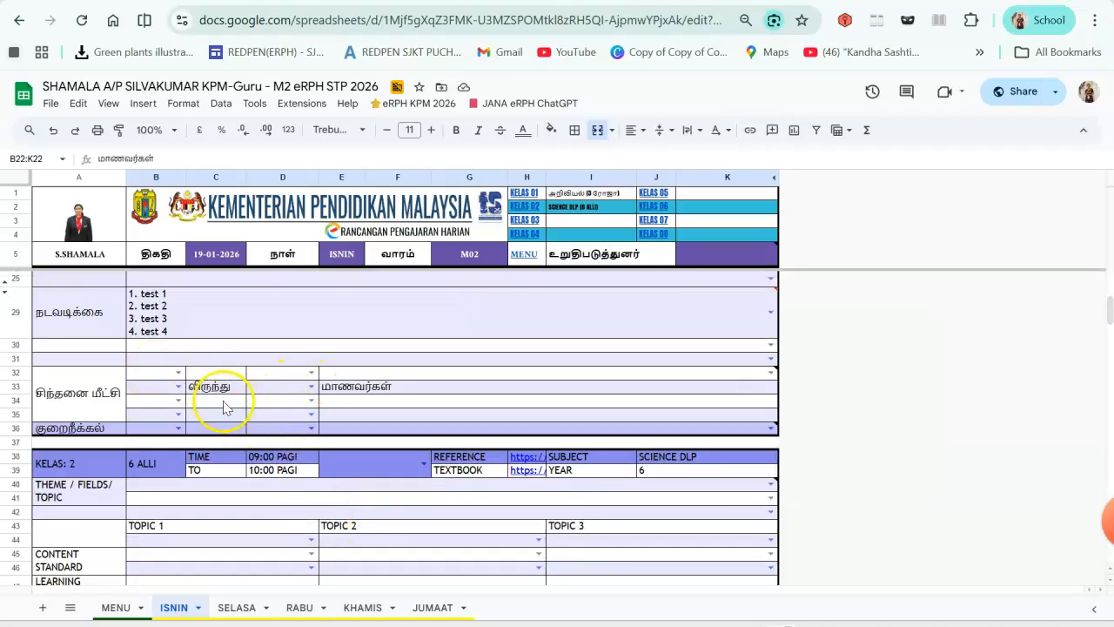
scroll(337, 477, up, 2)
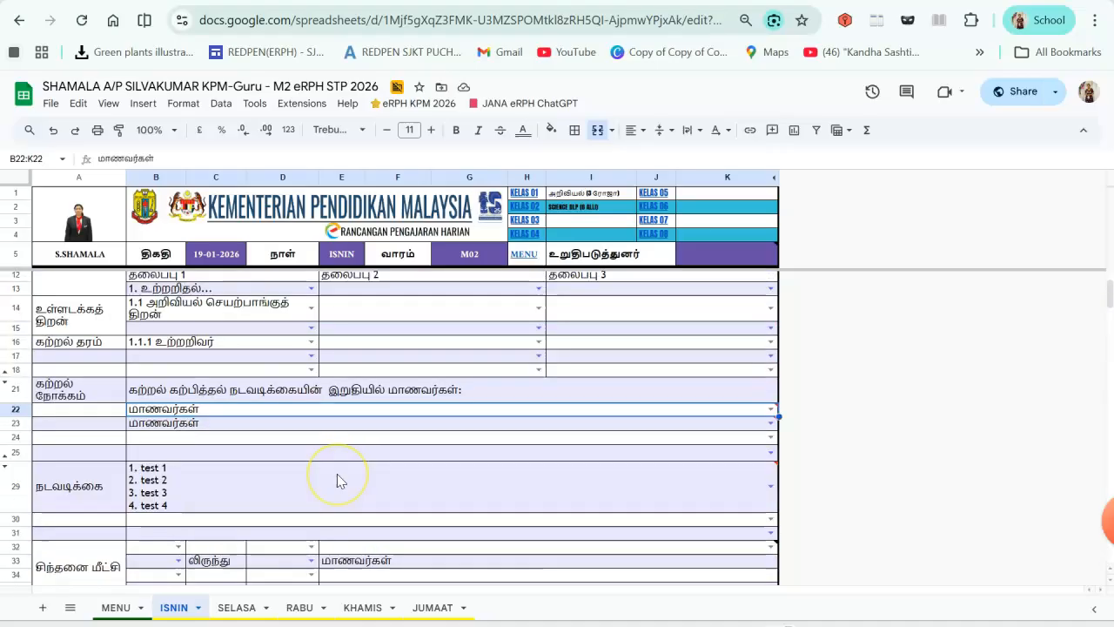
scroll(338, 479, up, 1)
scroll(338, 479, down, 5)
scroll(187, 366, down, 3)
scroll(368, 490, up, 6)
scroll(566, 513, up, 3)
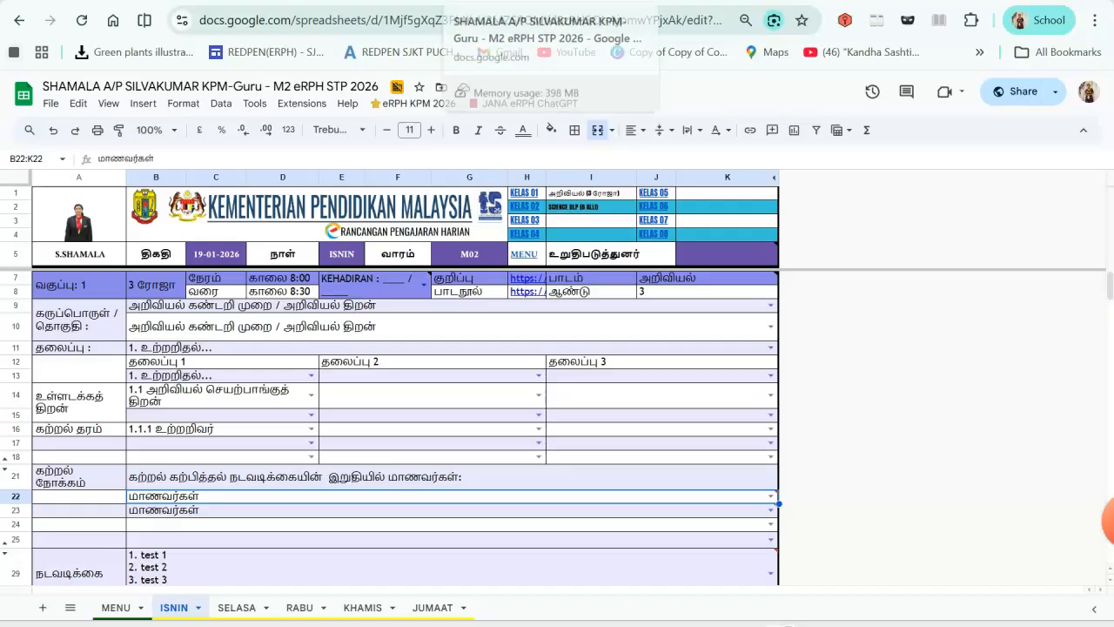
Step: Switch to Google Classroom and turn in the attached eRPH spreadsheet for the MINGGU 2 (19.1.2026-23.1.2026) assignment
click(296, 1)
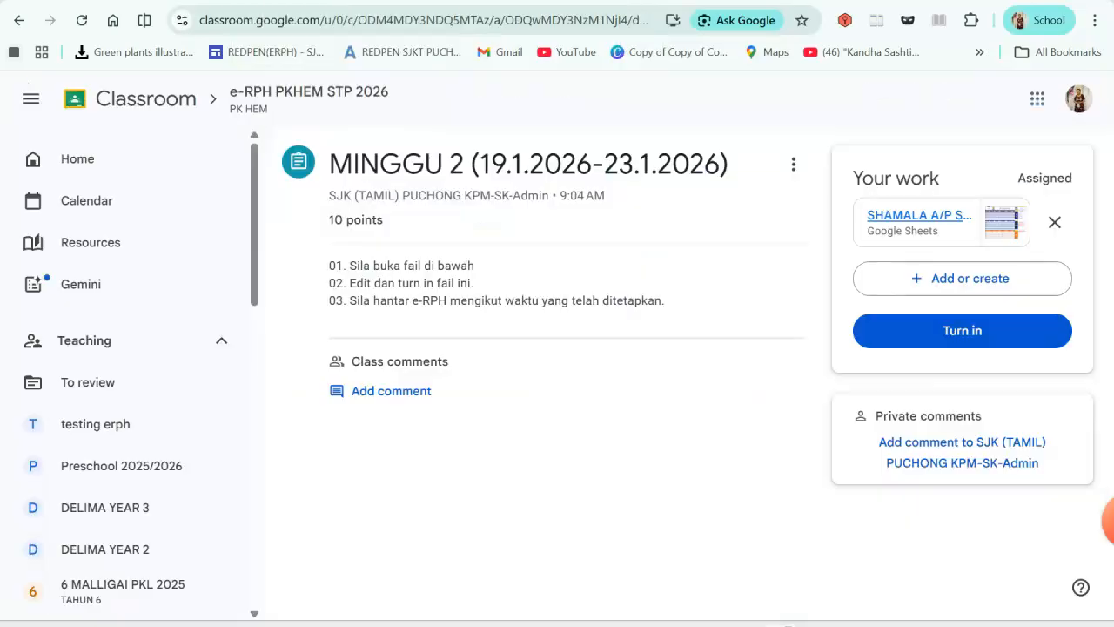
click(418, 1)
click(296, 1)
middle_click(754, 468)
click(946, 332)
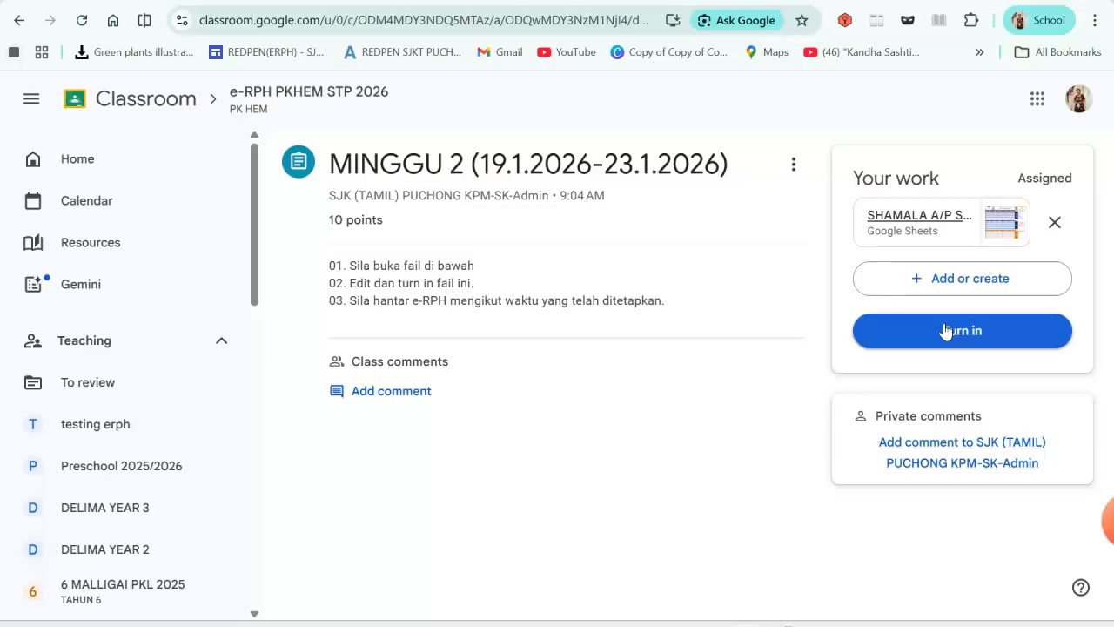
click(932, 323)
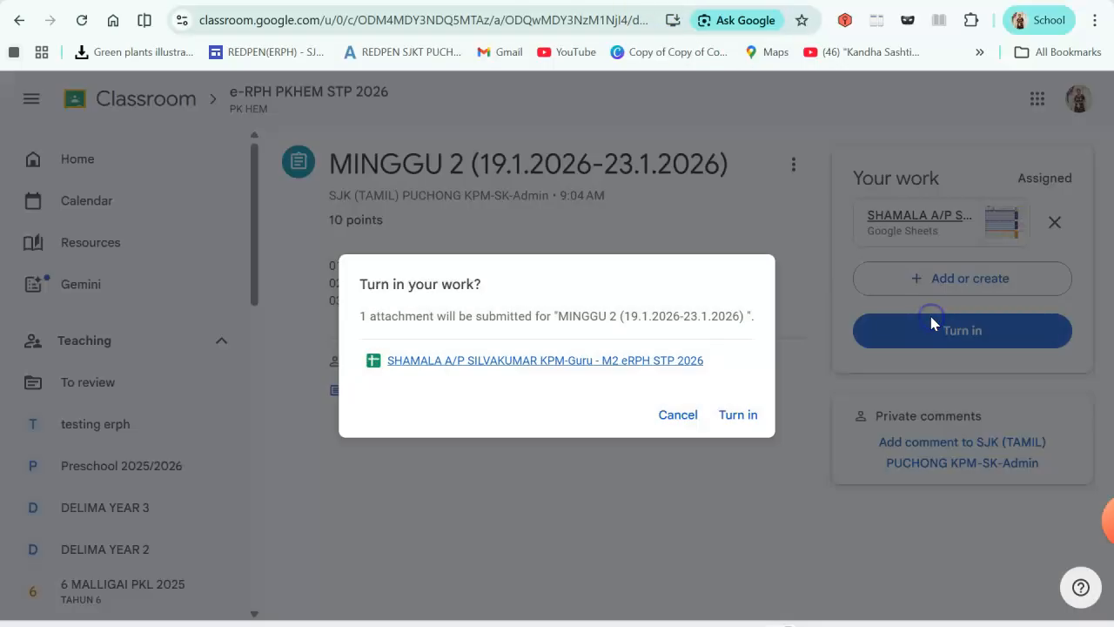
click(736, 414)
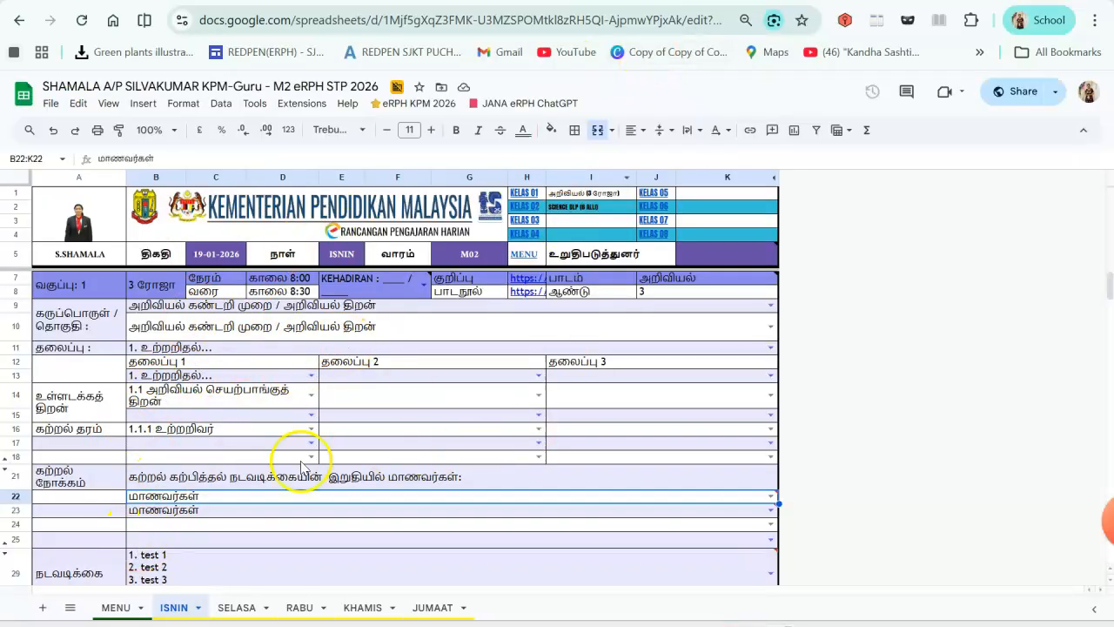
Step: Switch back to Google Sheets, reload the submitted eRPH file and check whether the ISNIN lesson cells can still be edited
click(304, 390)
click(313, 324)
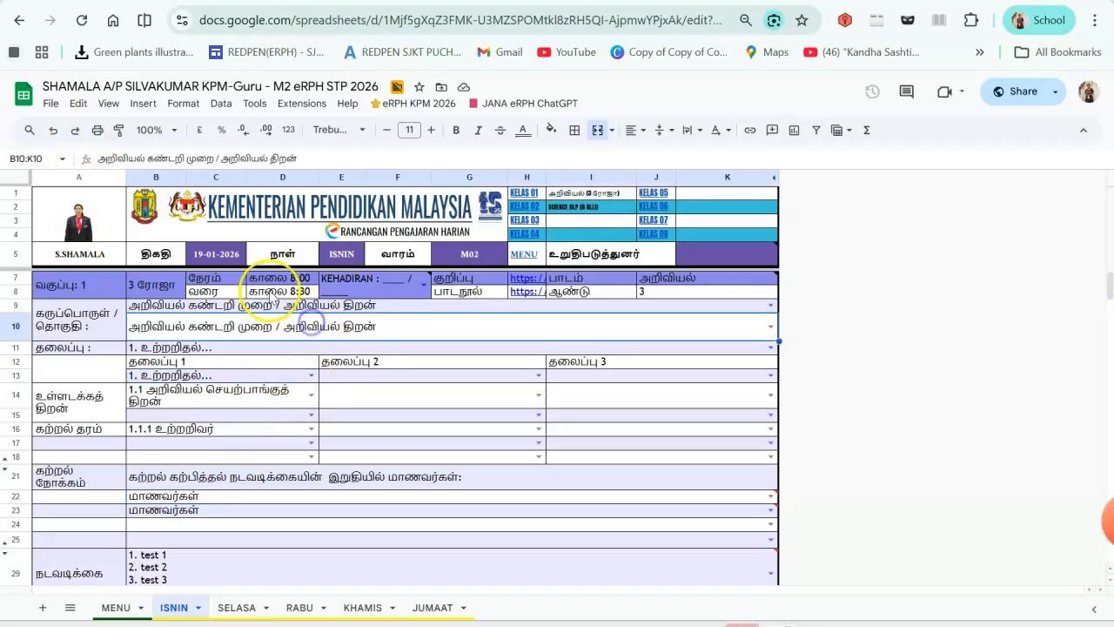
click(155, 346)
click(185, 416)
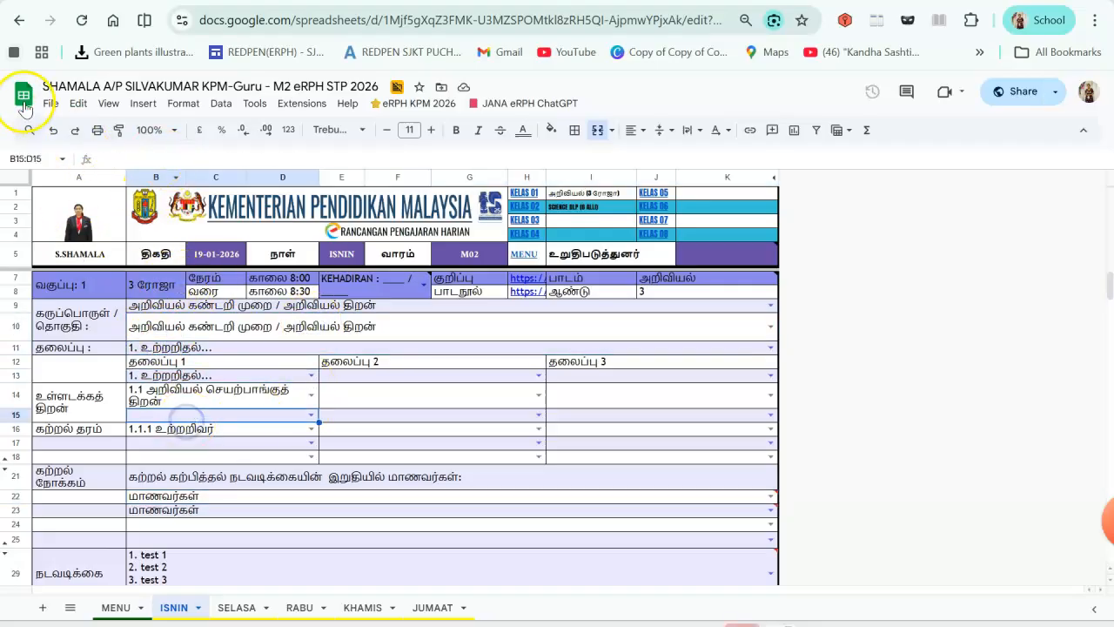
click(81, 26)
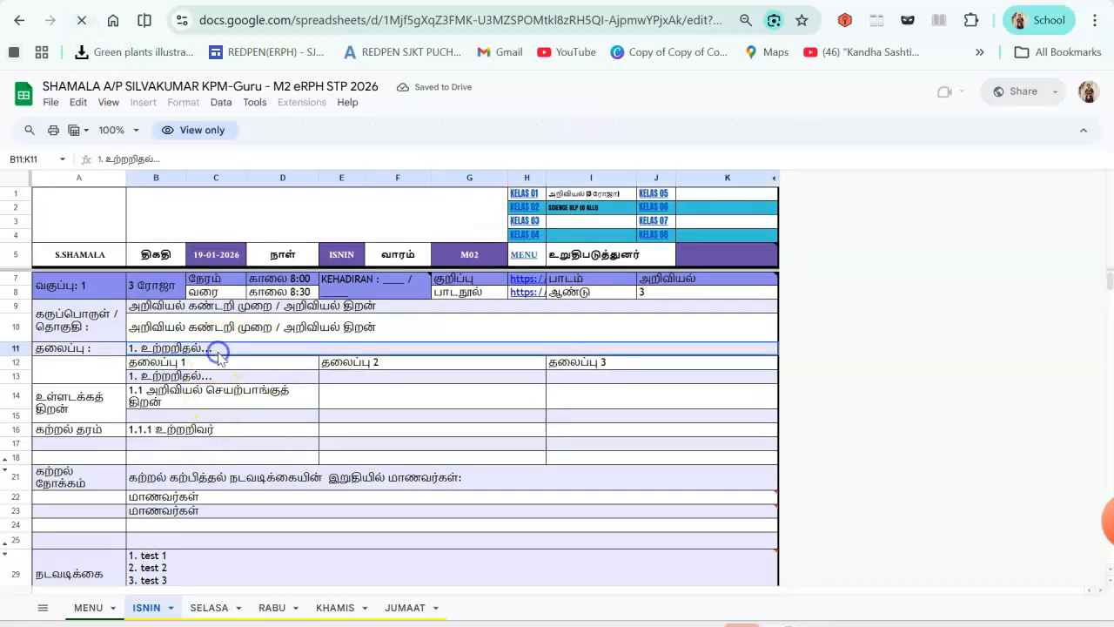
click(229, 324)
click(261, 373)
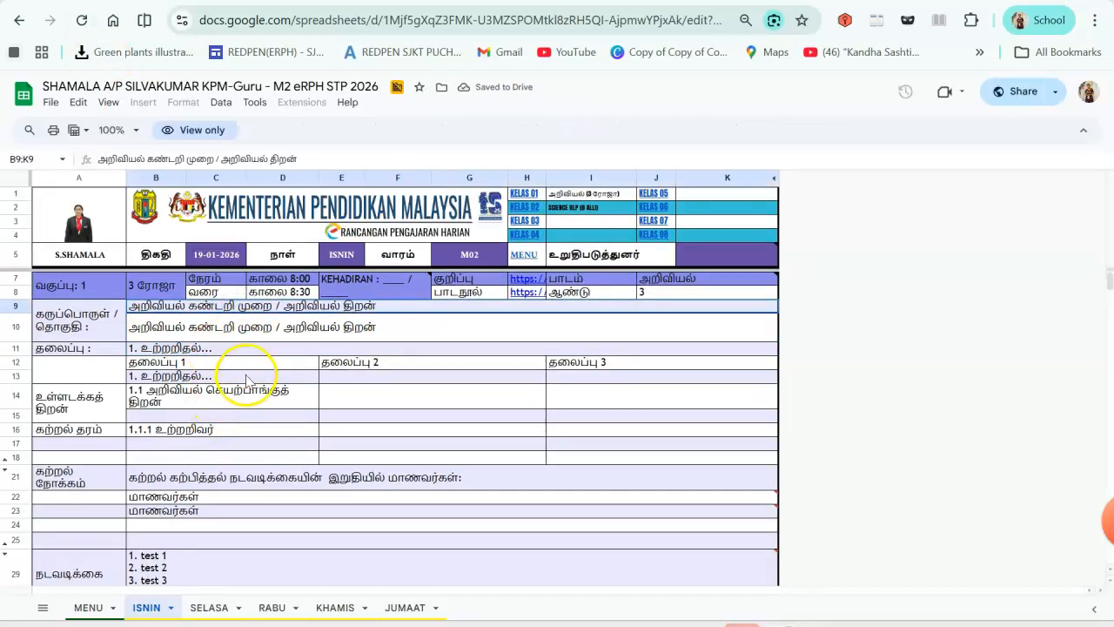
Step: Test whether the உள்ளடக்கத் திறன் and கற்றல் தரம் cells in rows 14 to 18 of the ISNIN sheet accept edits
click(256, 402)
click(361, 394)
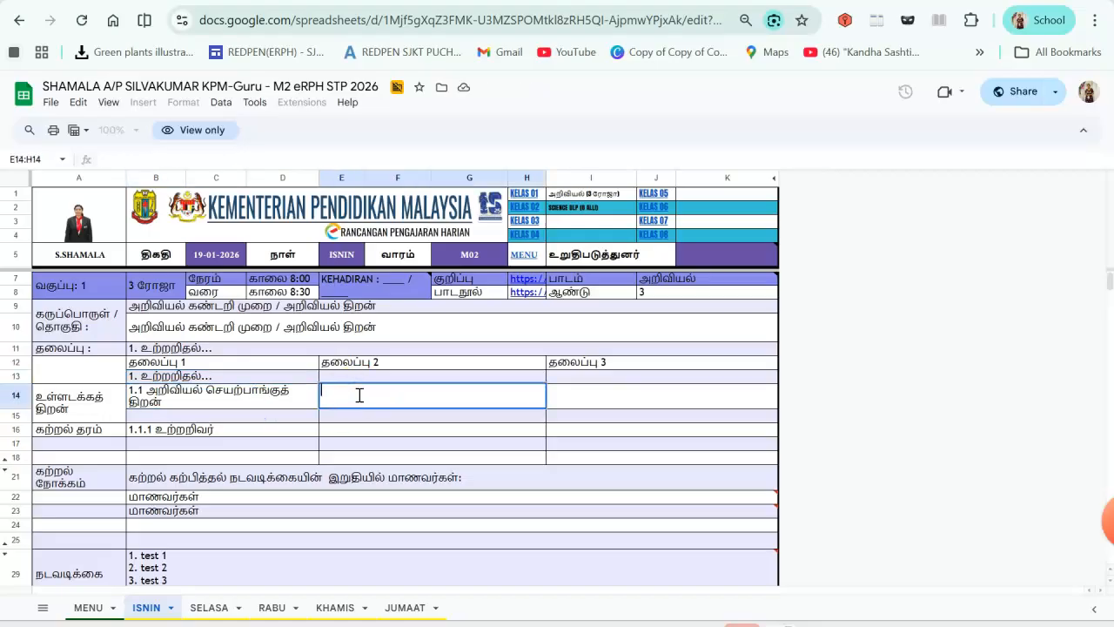
click(227, 402)
click(233, 444)
double_click(228, 451)
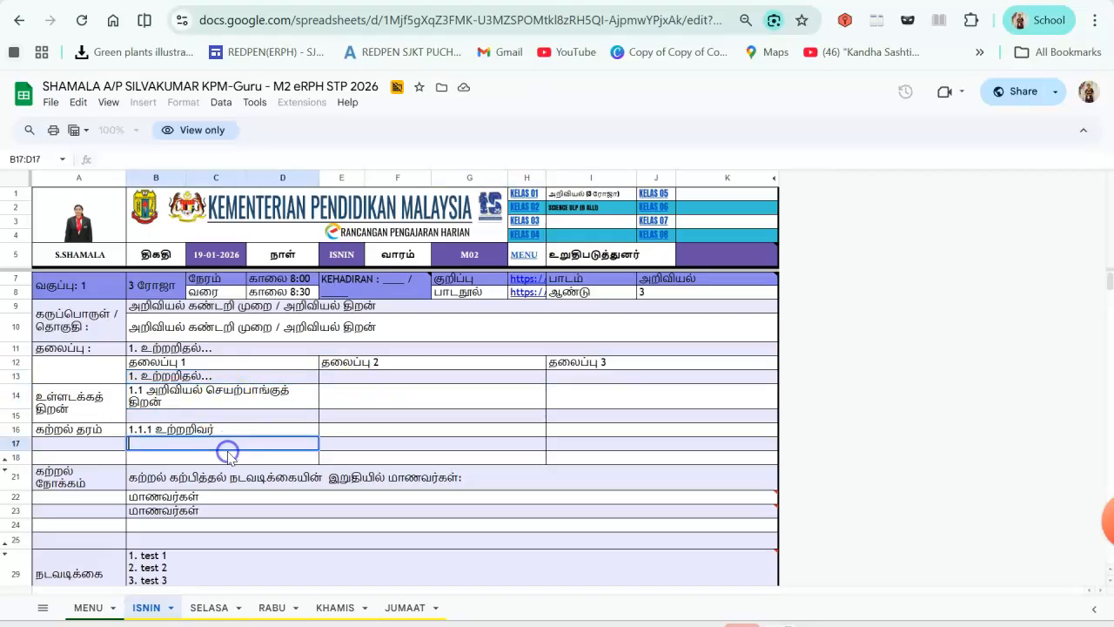
click(231, 451)
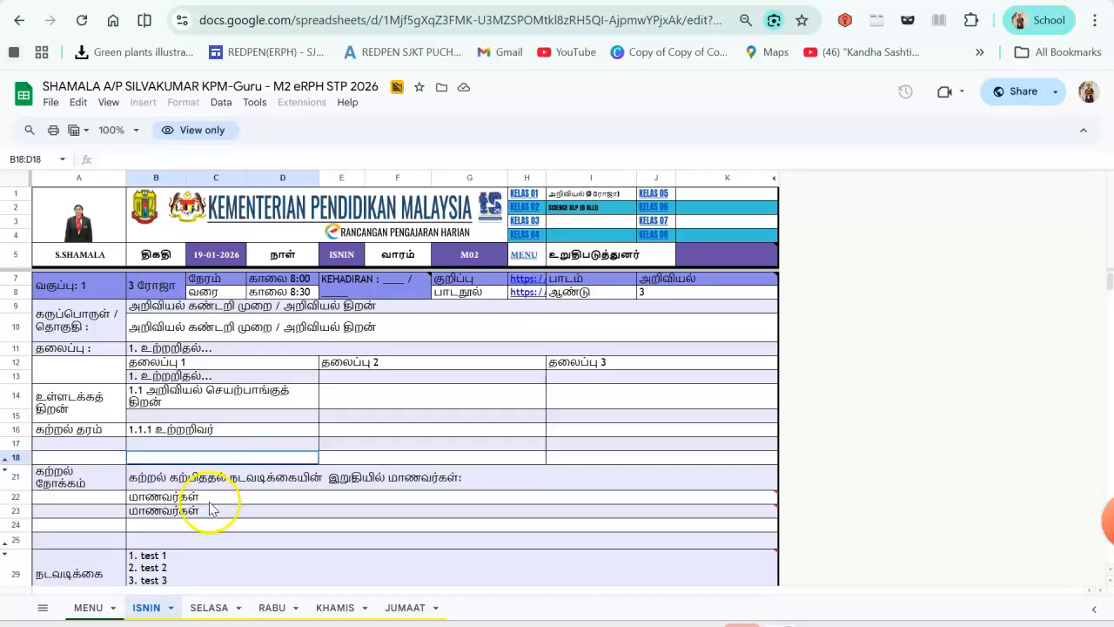
Step: Open the MENU sheet and test whether the Monday timetable's time and SUBJEK cells in rows 7 and 8 accept edits
click(94, 608)
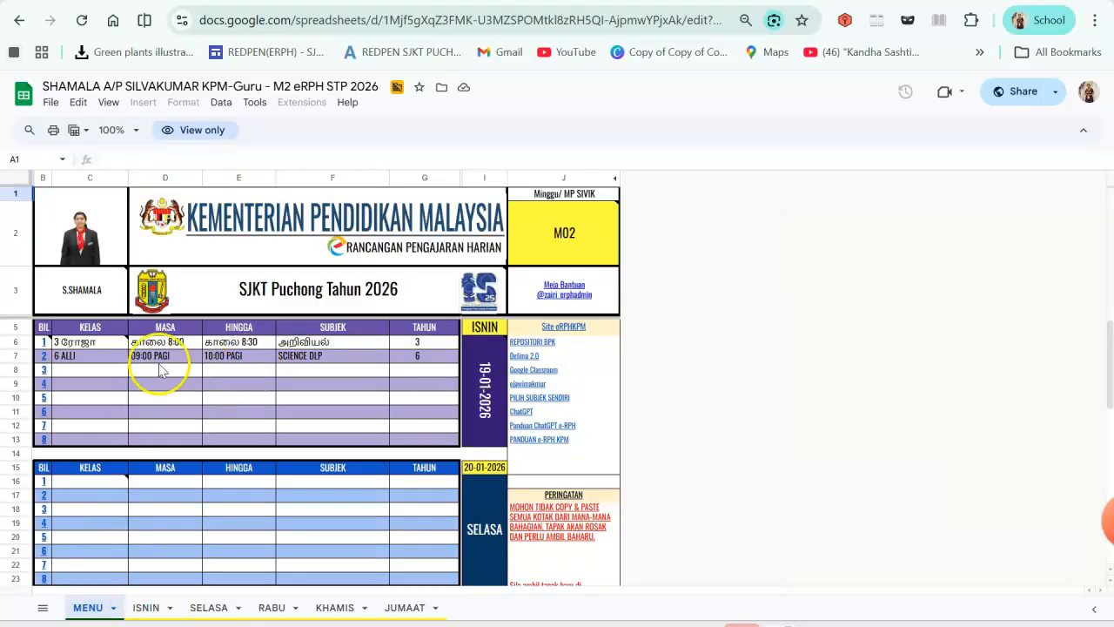
click(256, 358)
click(324, 359)
click(377, 365)
double_click(378, 360)
click(355, 403)
click(348, 364)
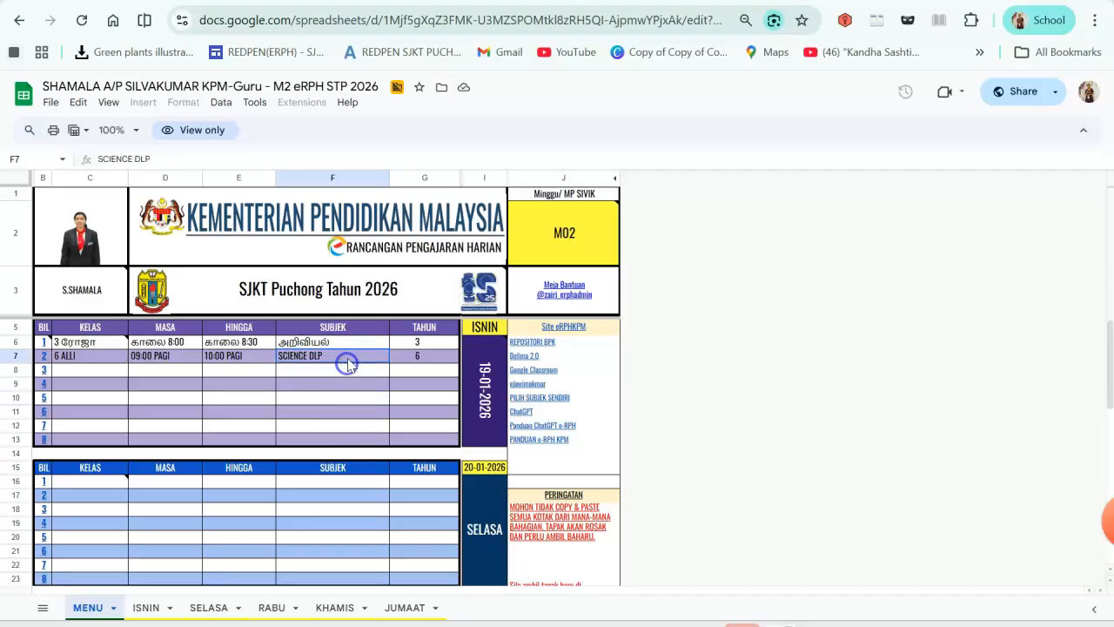
double_click(339, 356)
key(Return)
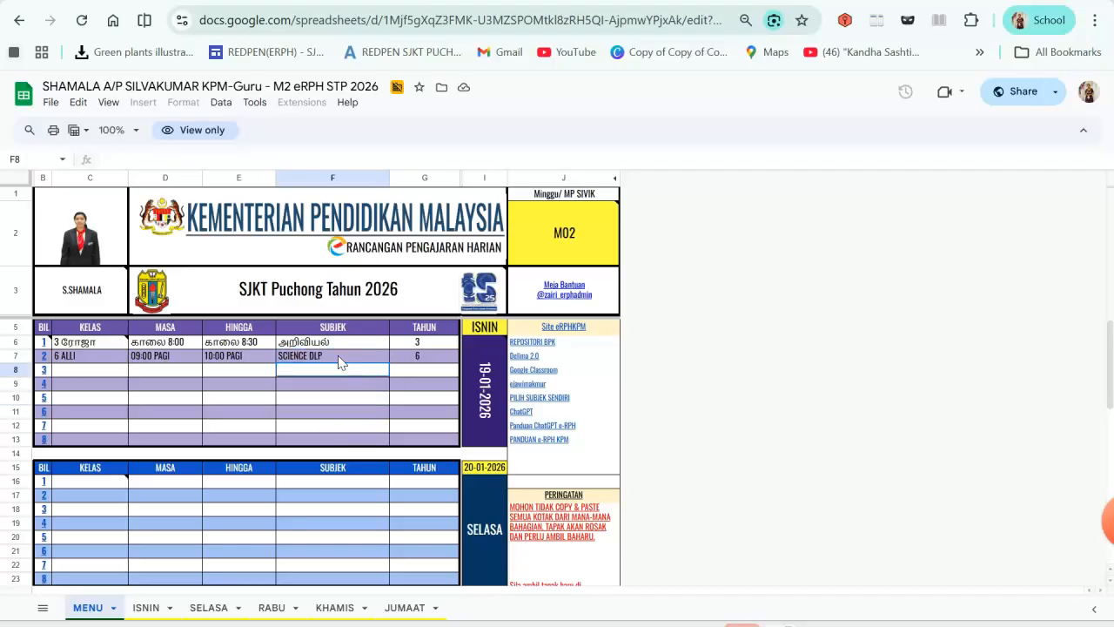
double_click(332, 373)
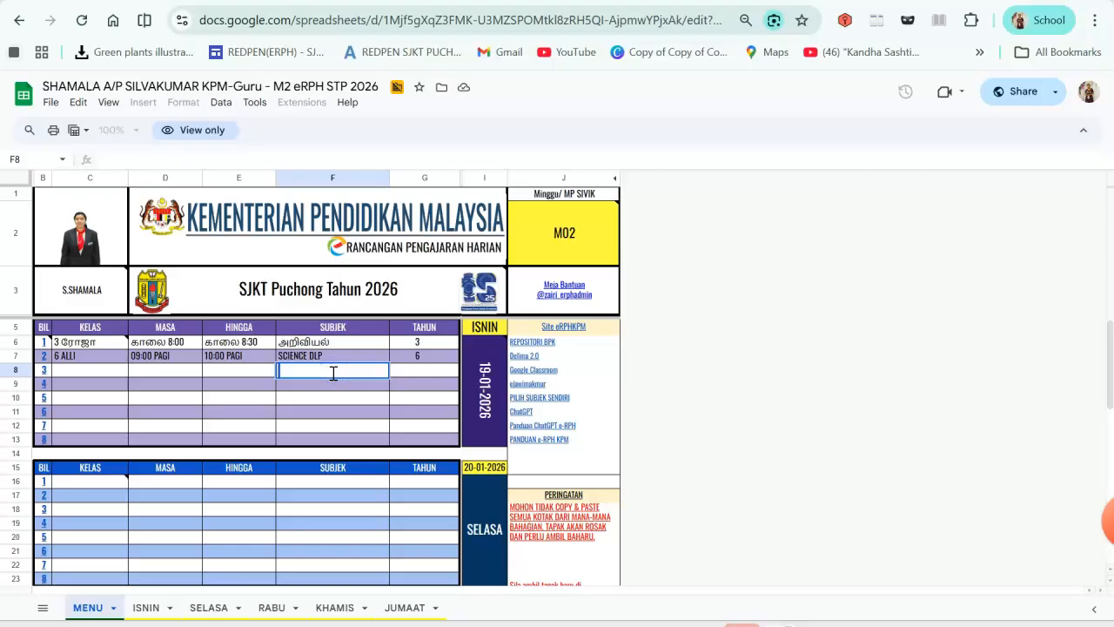
Step: Check the spreadsheet's current access mode while on the MENU sheet
drag(707, 334, 228, 179)
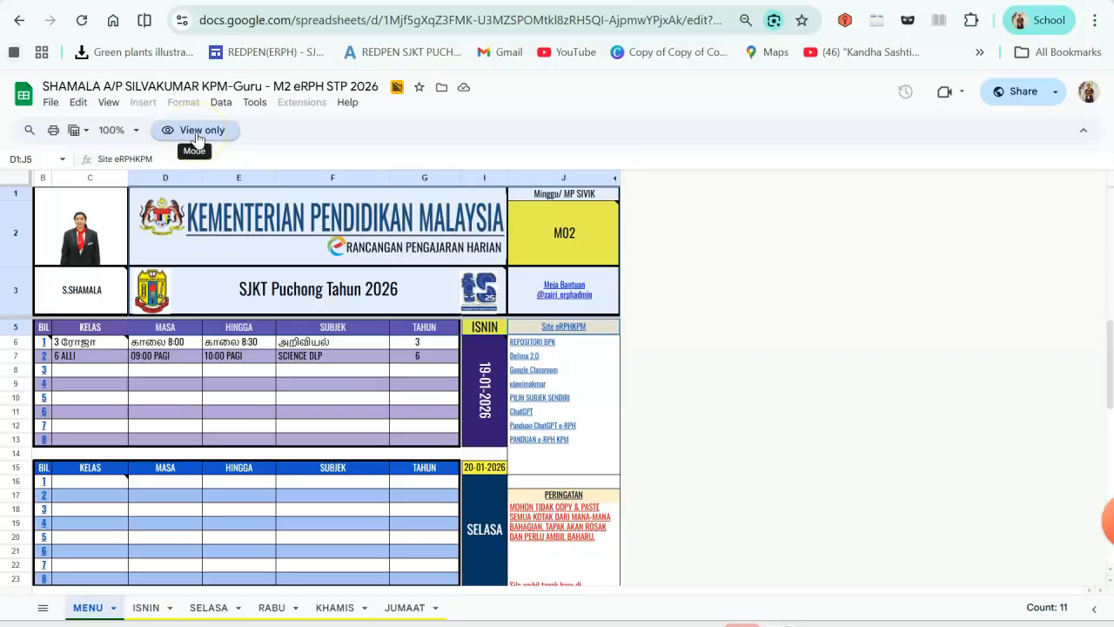
drag(198, 140, 537, 287)
click(537, 287)
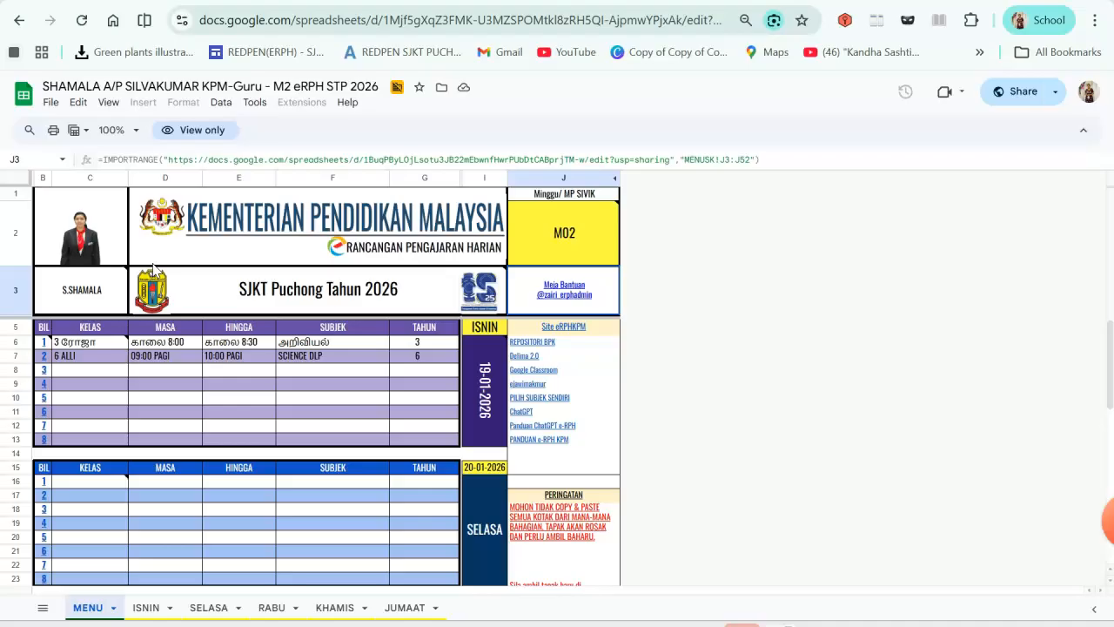
Step: Check the MINGGU 2 submission and its Unsubmit option in Google Classroom, and return to the MENU sheet in Google Sheets
click(133, 607)
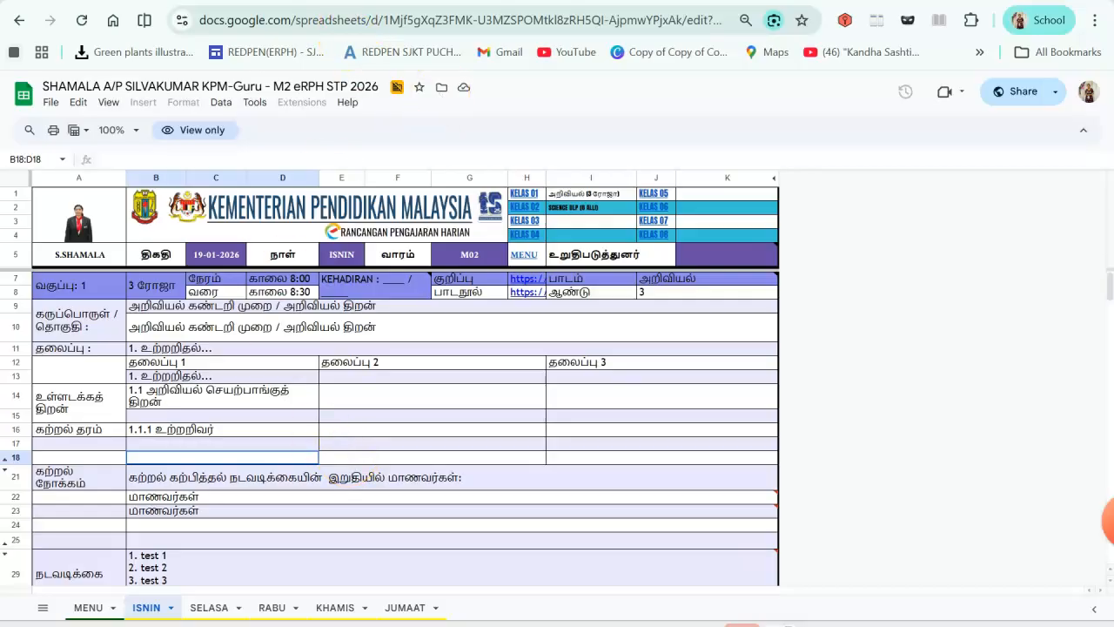
key(alt+Left)
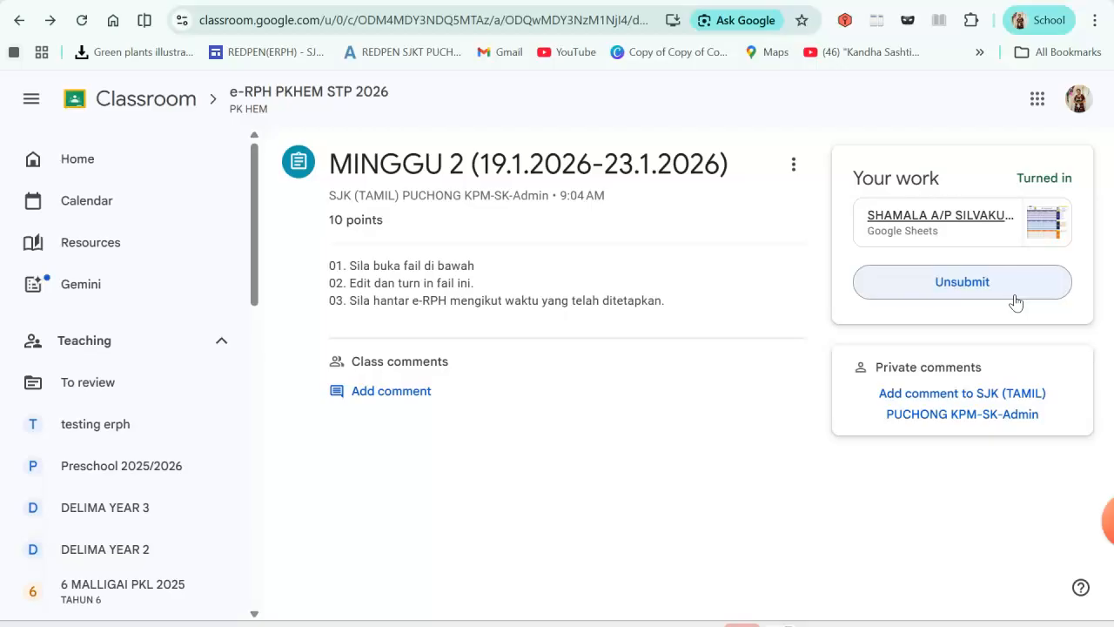
click(515, 2)
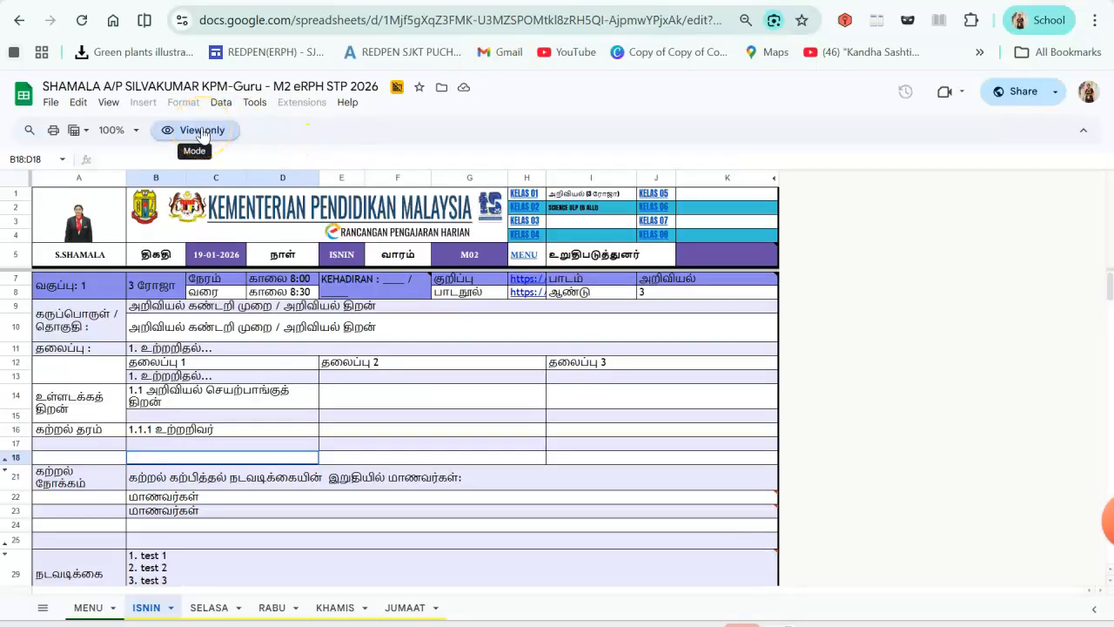
click(83, 607)
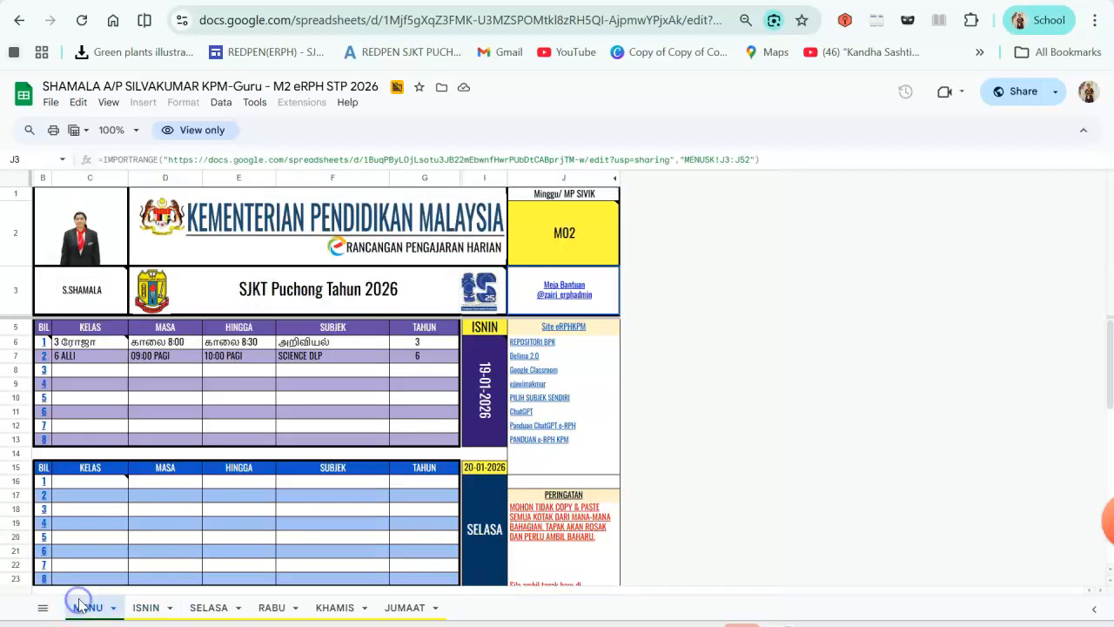
click(794, 359)
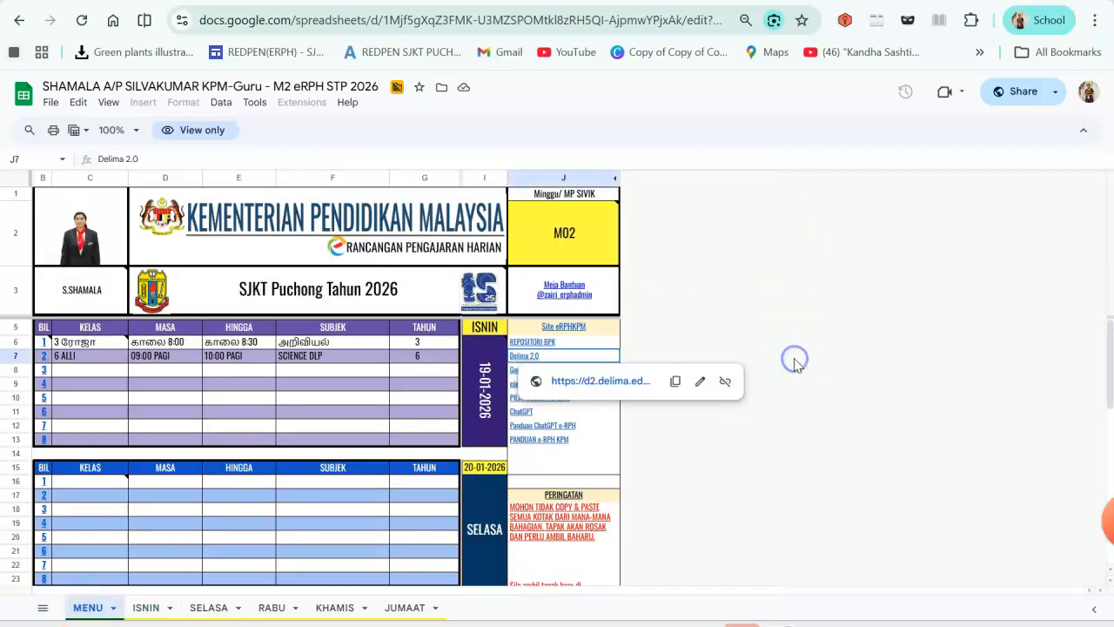